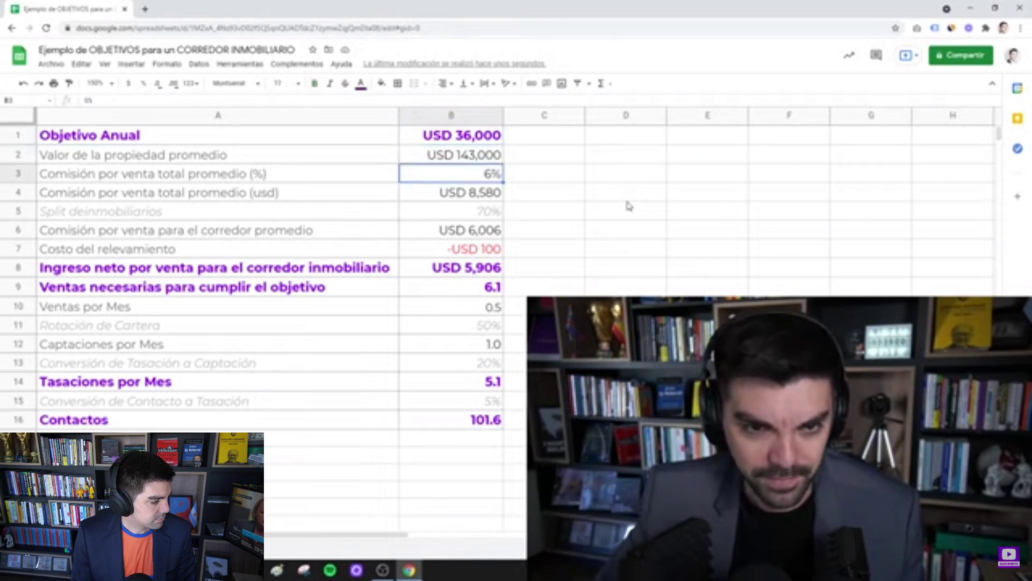
Step: Review the column B figures from Objetivo Anual down to Contactos, and highlight the entire Contactos row
key(Up)
key(Up)
key(Up)
key(Up)
key(Up)
key(Up)
key(Up)
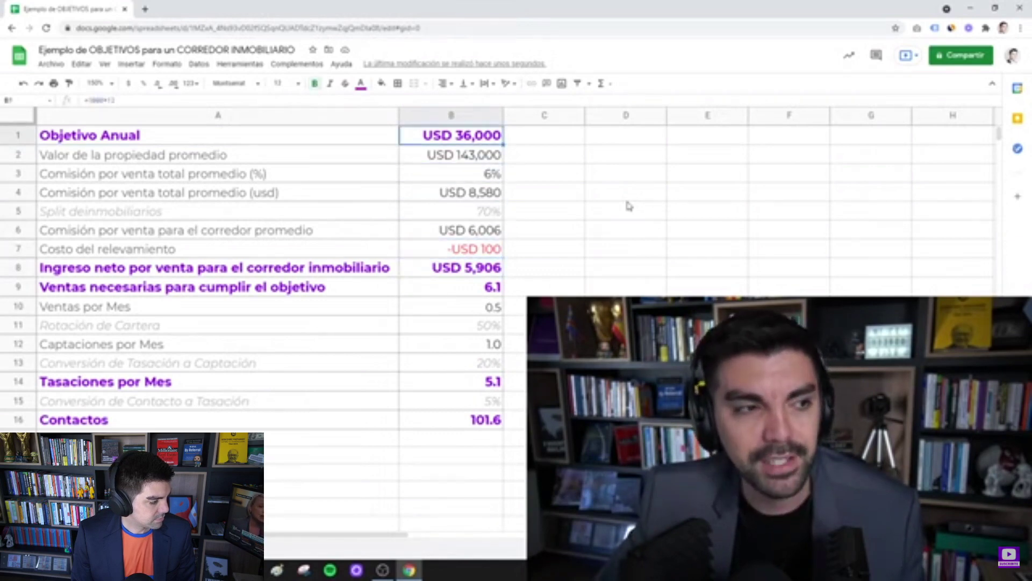
key(Down)
key(Down)
key(Down)
key(Down)
key(Down)
key(Down)
key(Down)
key(Down)
key(Down)
key(Down)
key(Down)
key(Down)
key(Down)
key(Down)
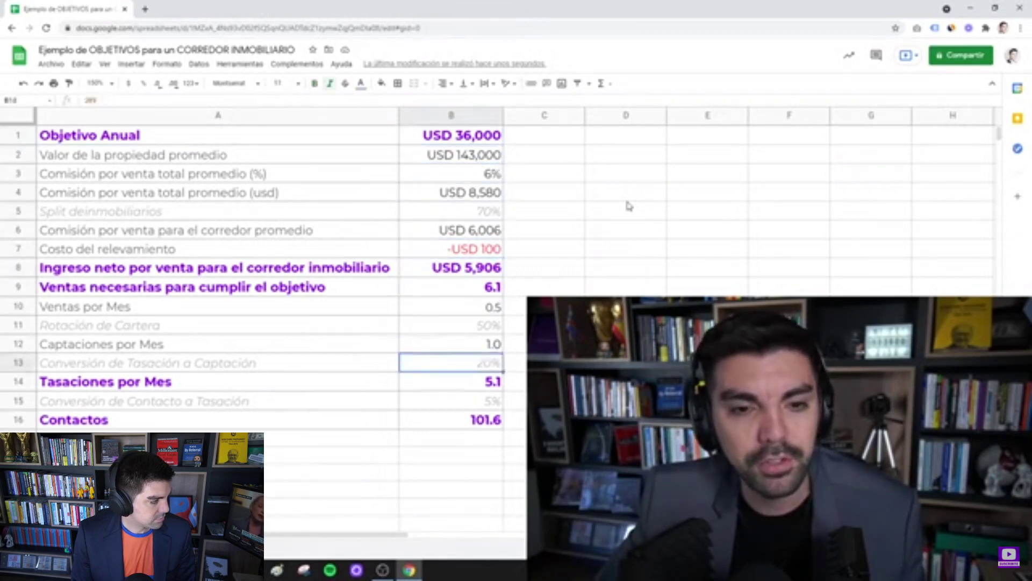
key(Down)
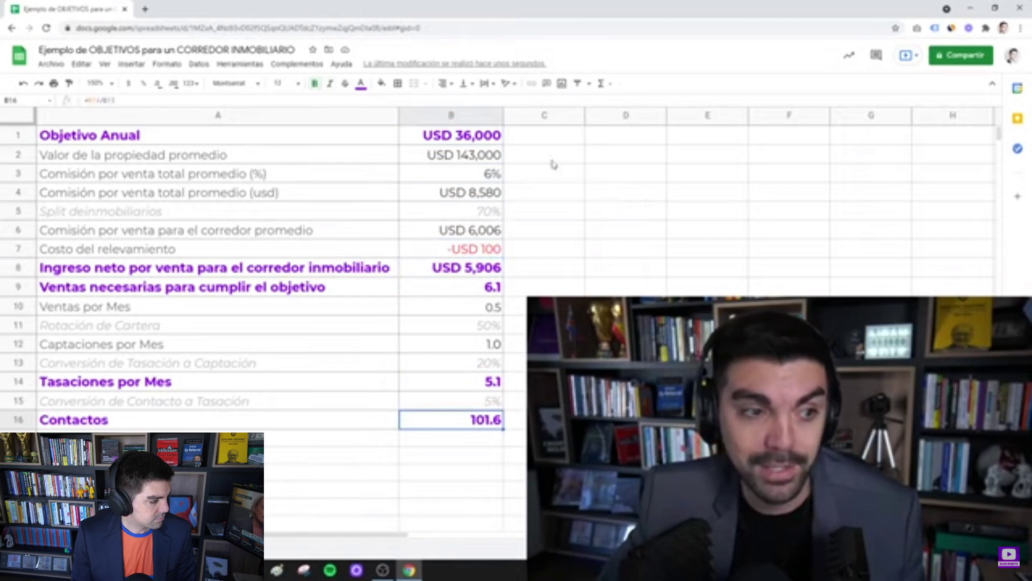
click(21, 419)
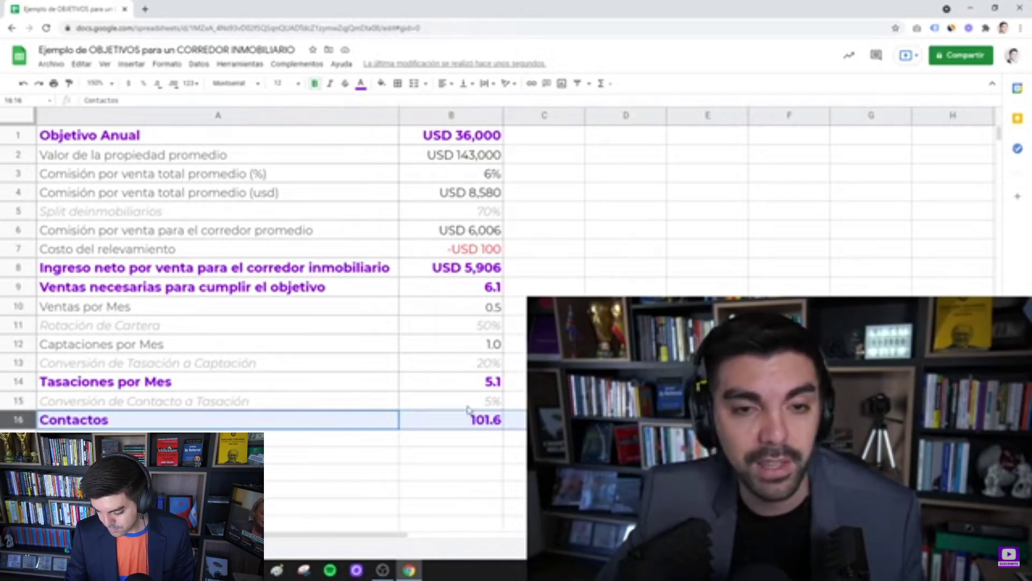
Step: Examine the average property value row and its cell B2 alongside the total commission percentage in B3
click(452, 160)
click(8, 155)
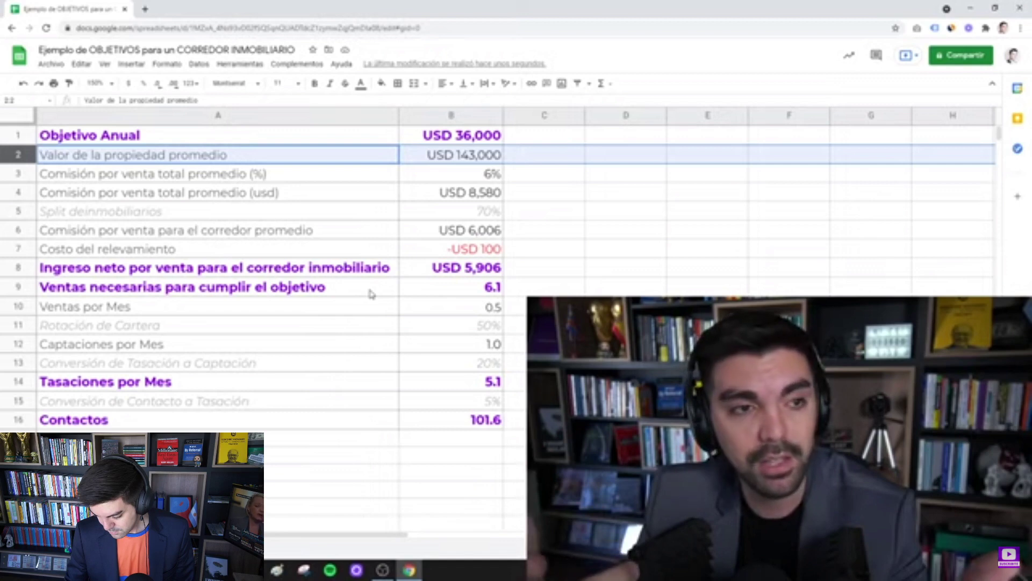
key(Right)
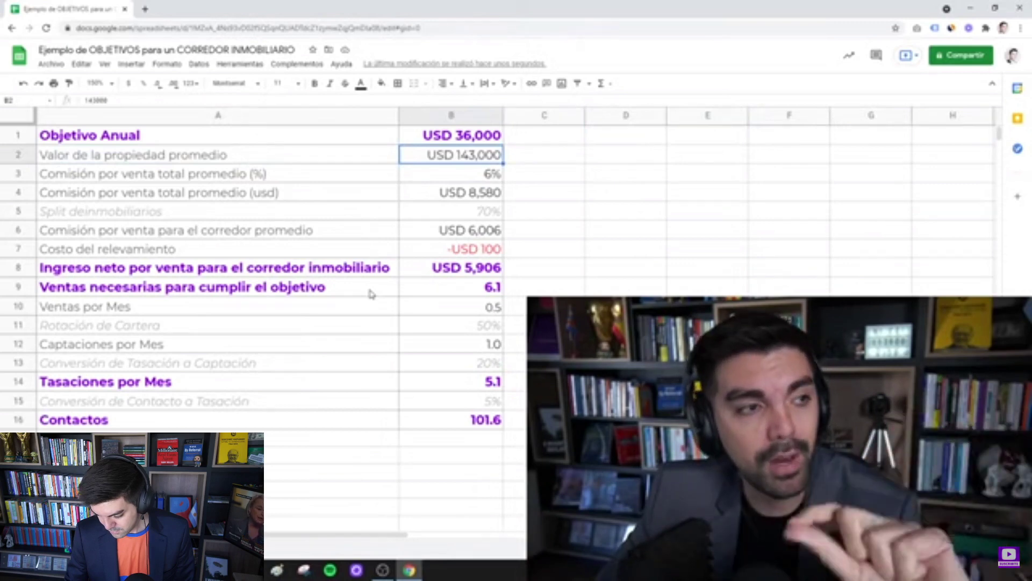
key(Down)
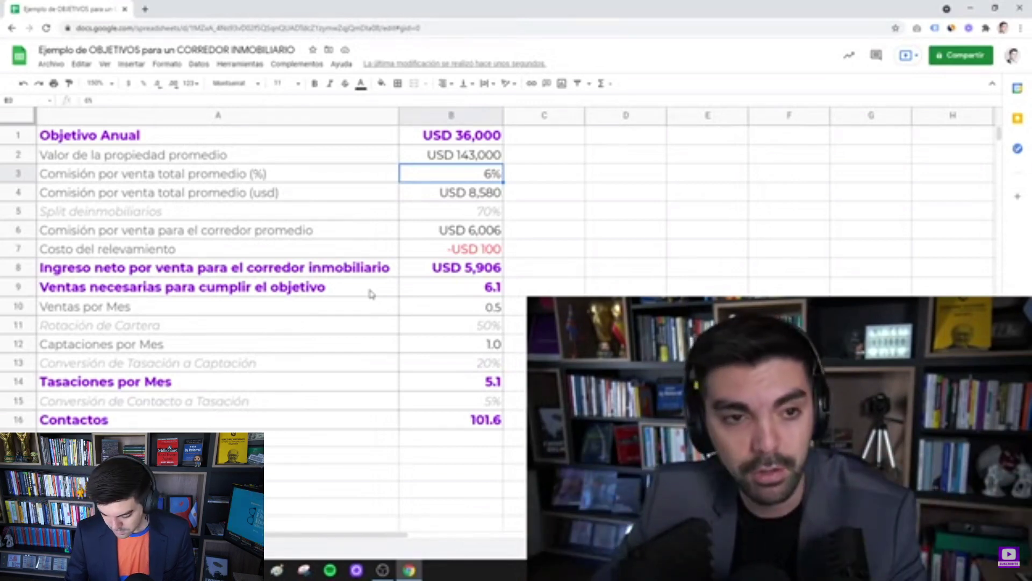
key(Up)
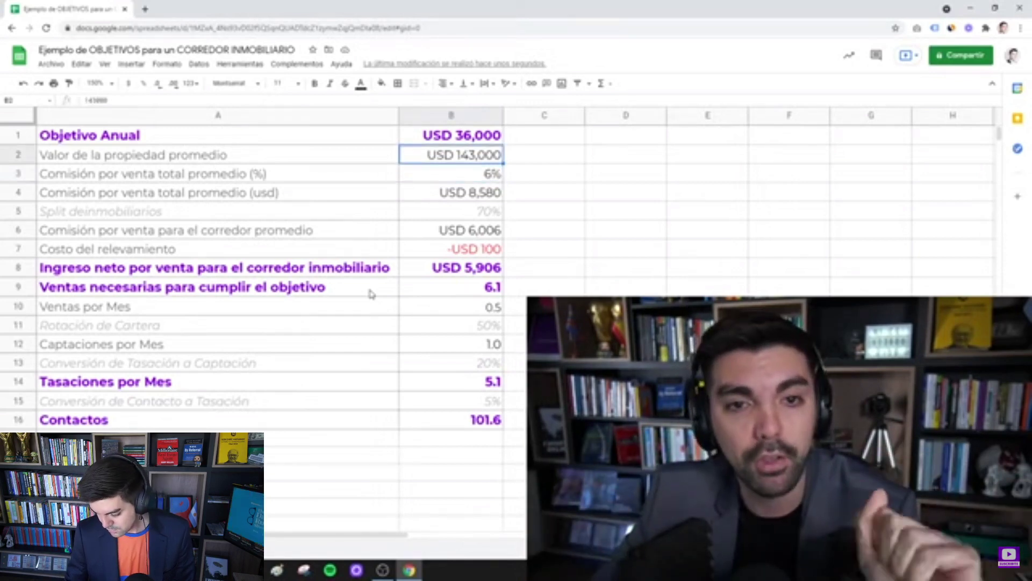
key(Down)
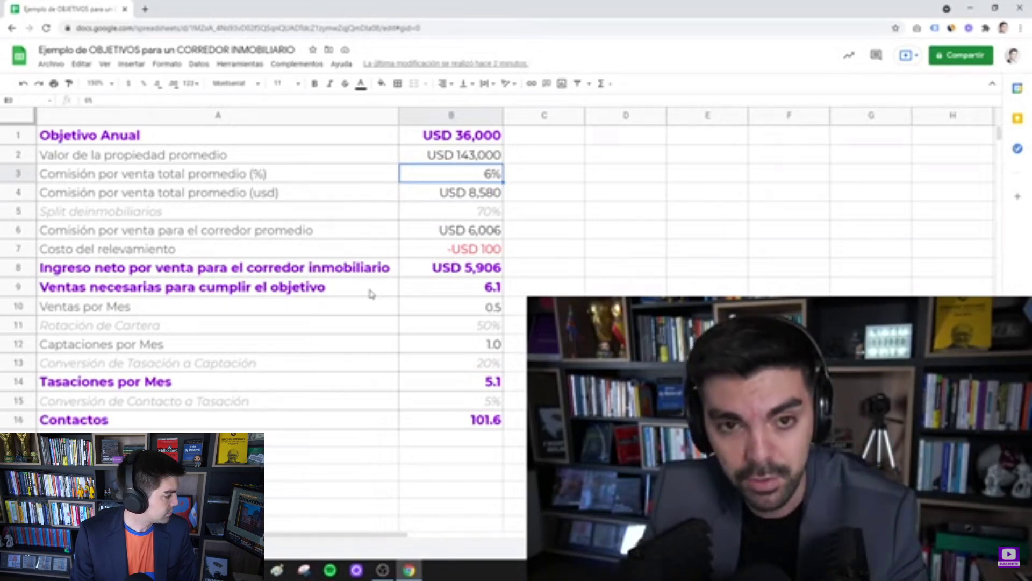
key(Up)
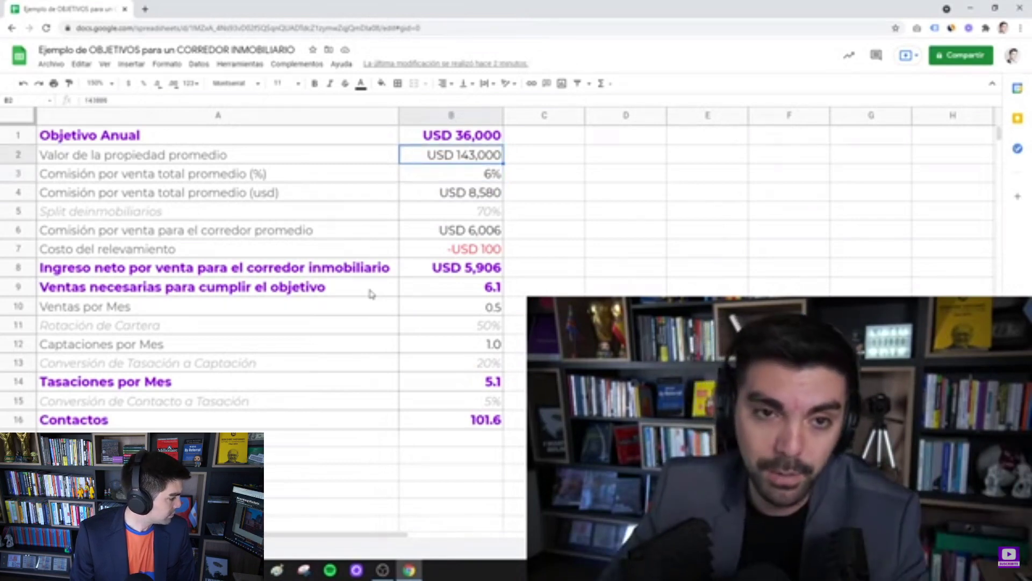
key(Down)
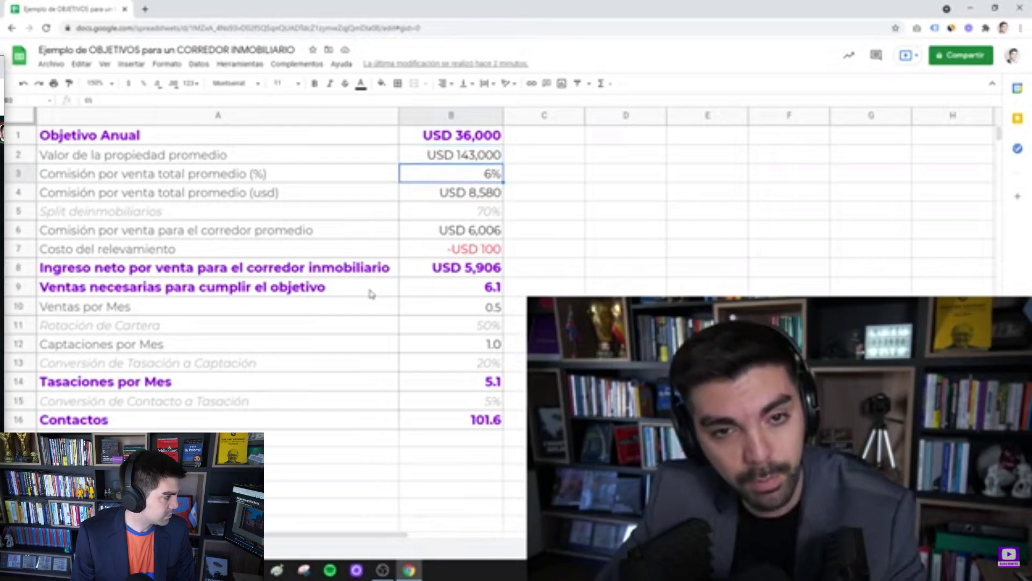
Step: Enter the formula =B2*B3 in B4 to calculate the average total commission per sale in USD
key(Down)
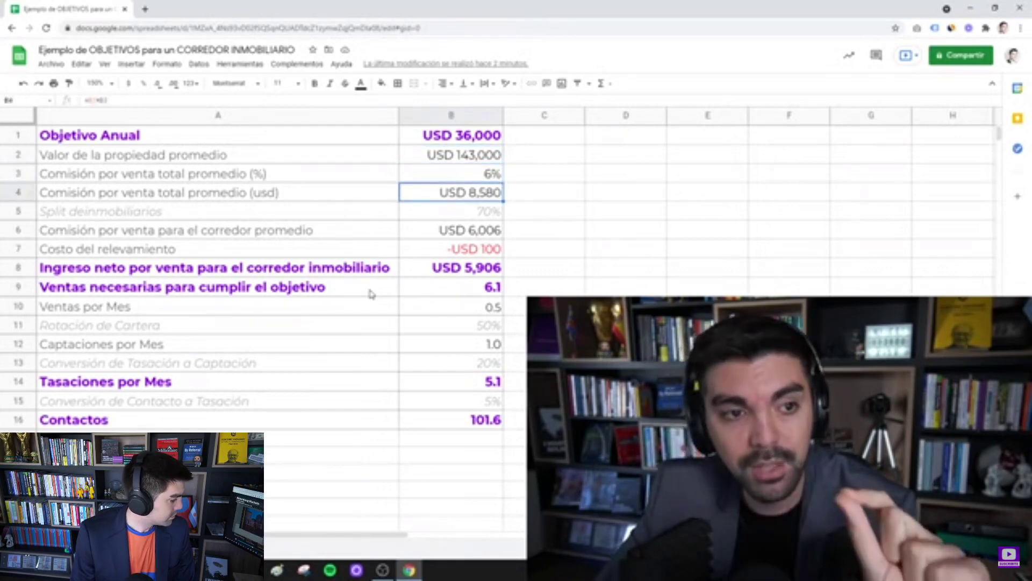
key(Left)
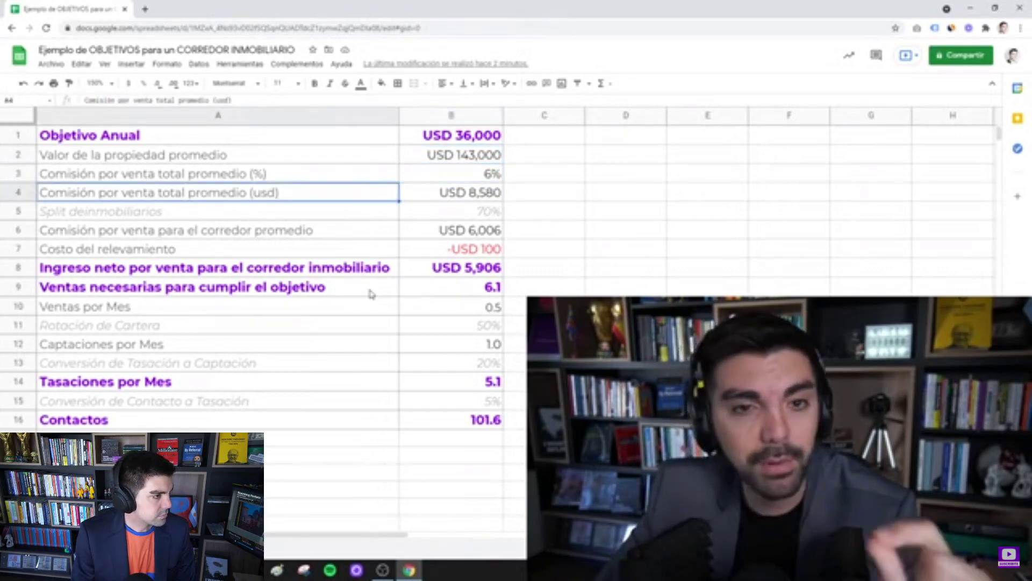
key(Right)
text(=)
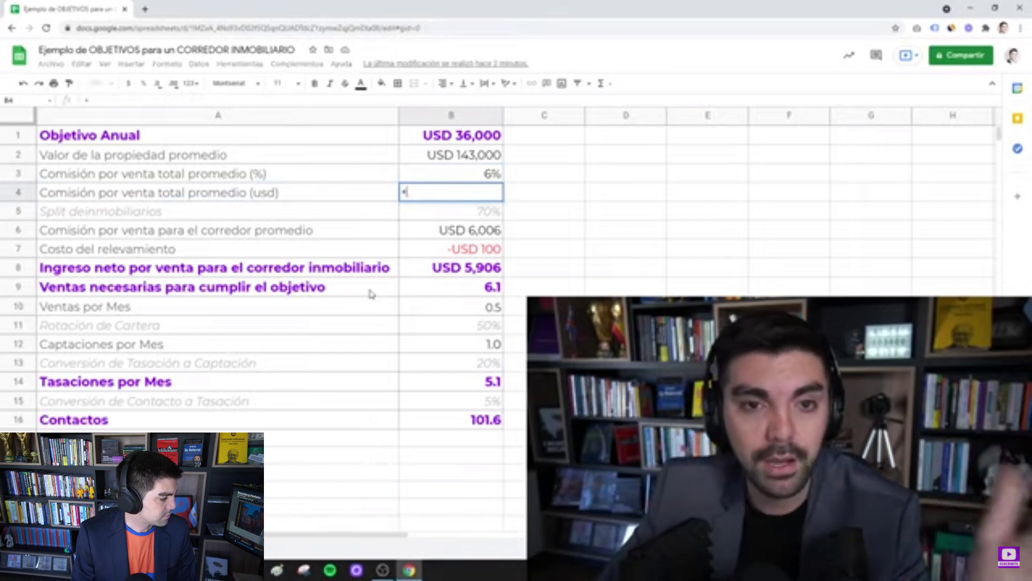
text(B2*B3)
key(Return)
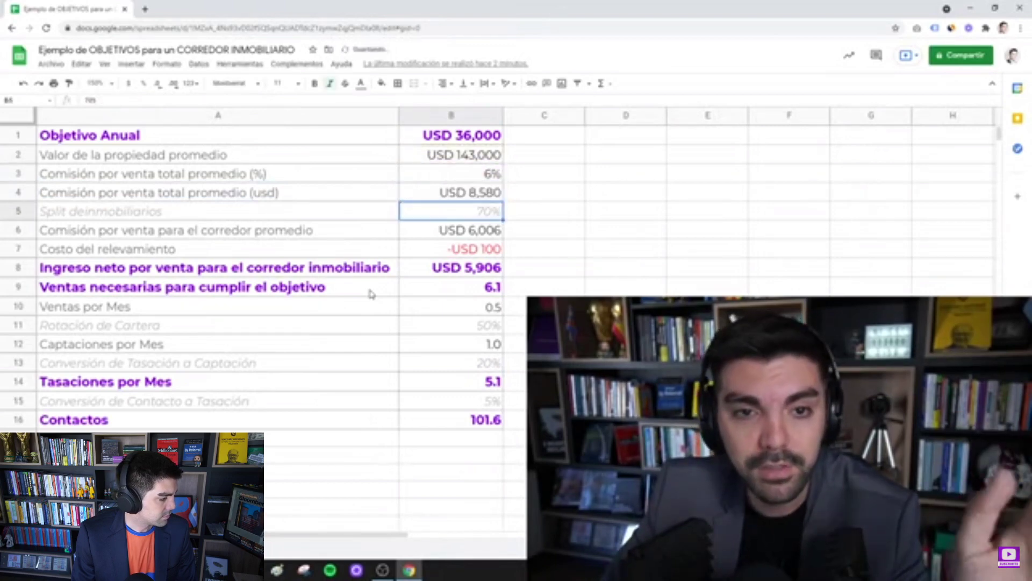
key(Up)
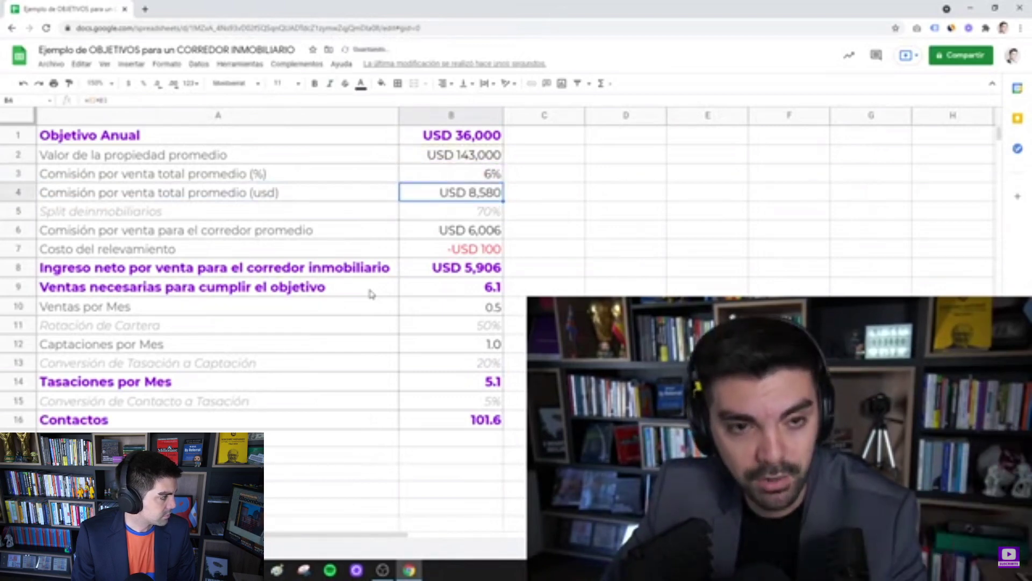
Step: Highlight the split row, and enter the formula =B4*B5 in B6 for the broker's average commission per sale
key(Left)
key(Down)
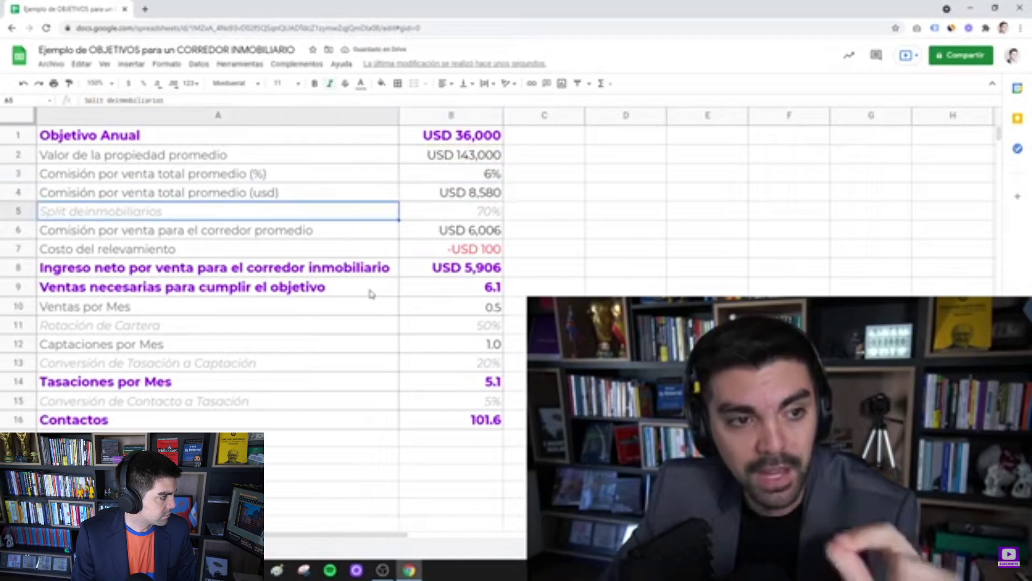
click(29, 213)
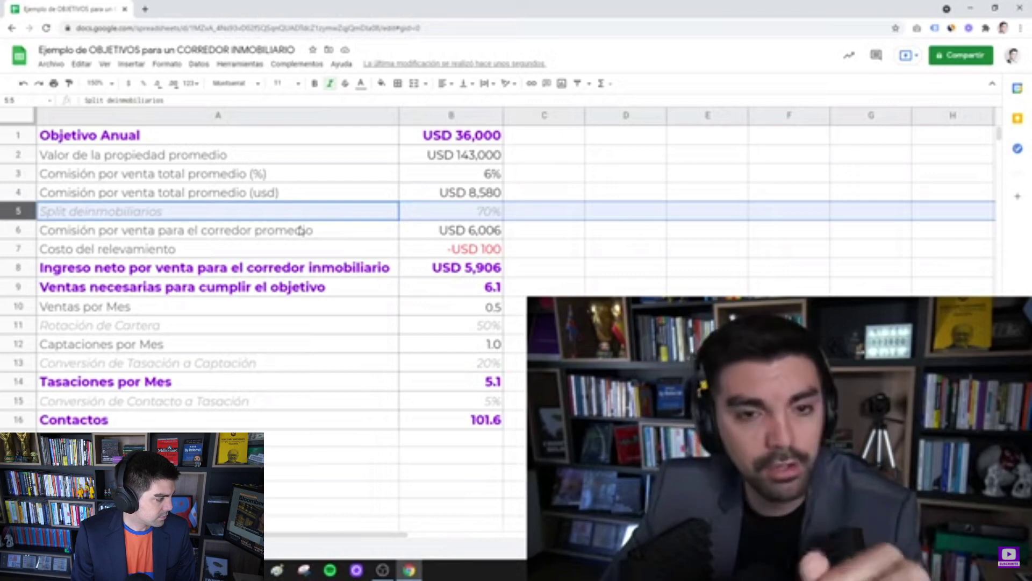
click(434, 229)
text(=B4)
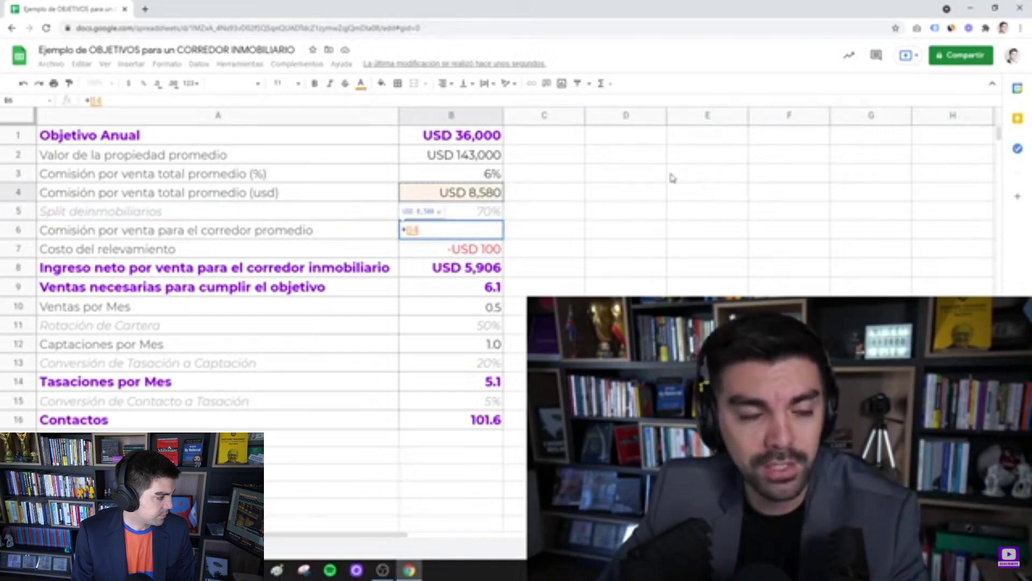
text(*B5)
key(Return)
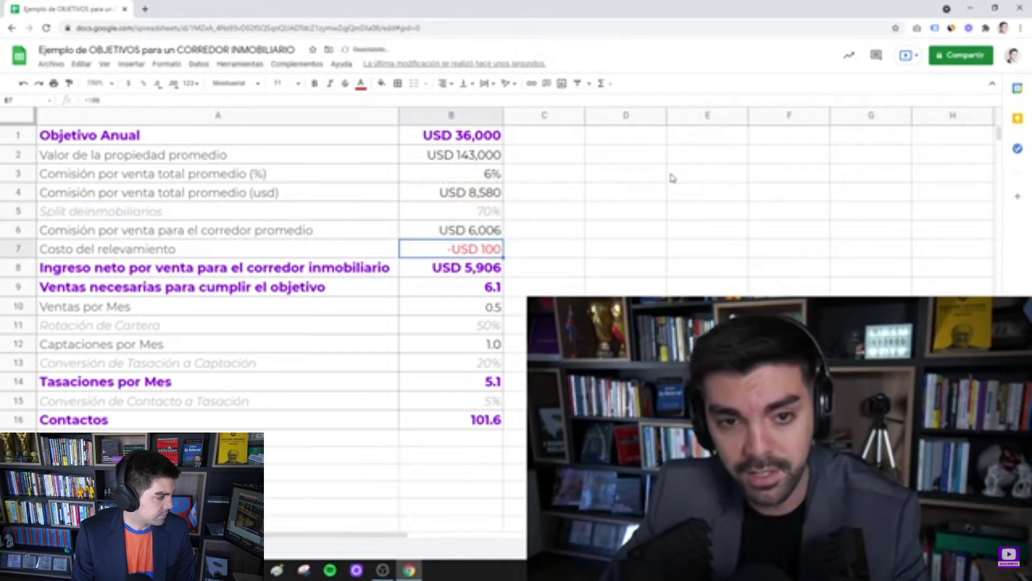
key(Up)
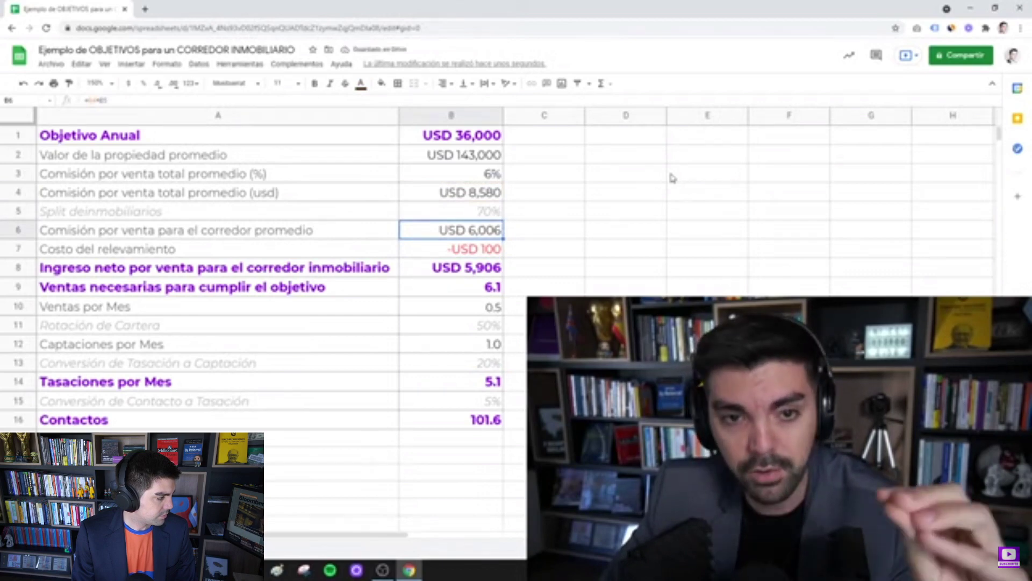
Step: Enter the formula =B6+B7 in B8 to calculate the broker's net income per sale
key(Down)
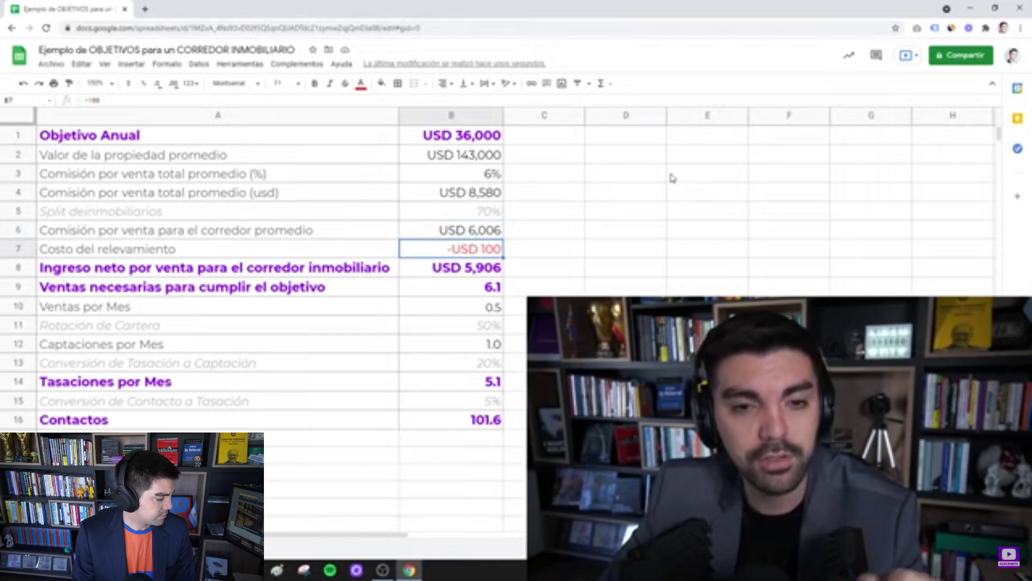
key(Down)
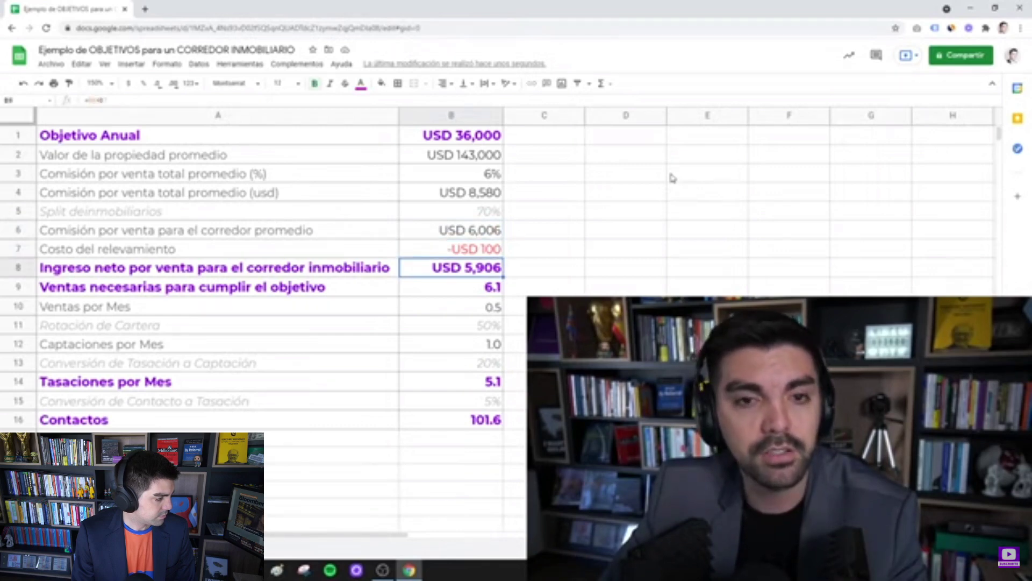
key(Left)
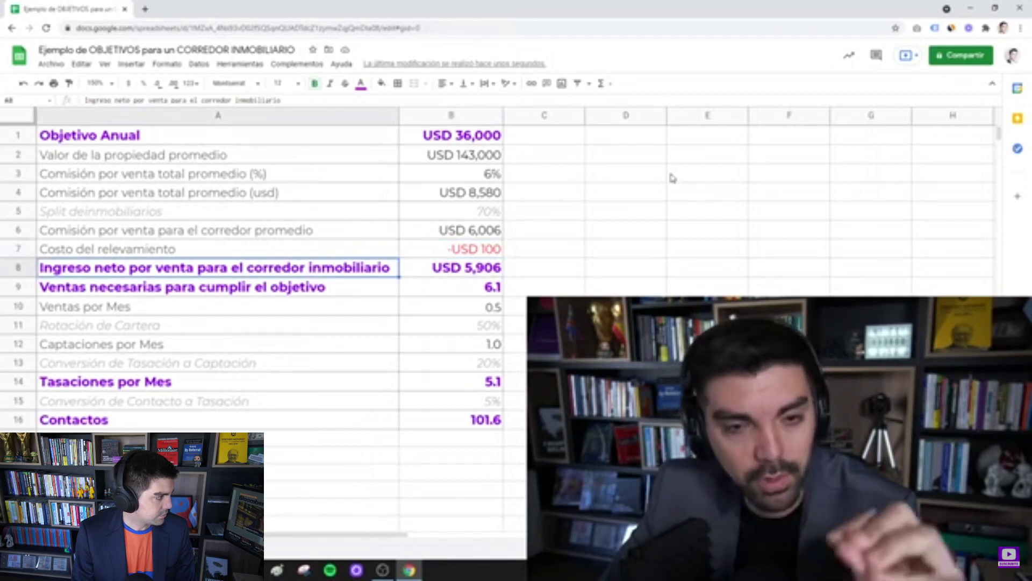
key(Right)
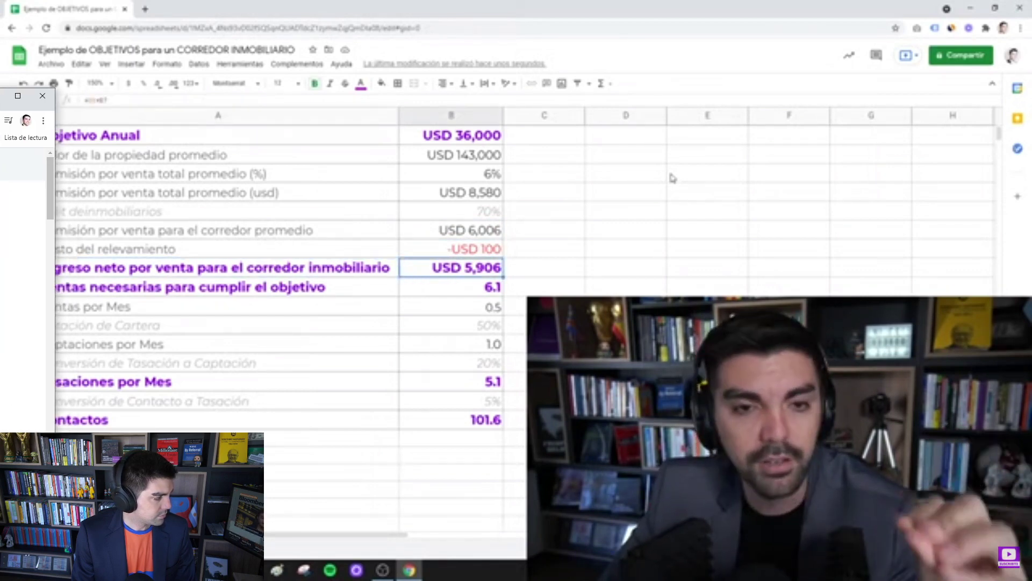
key(Return)
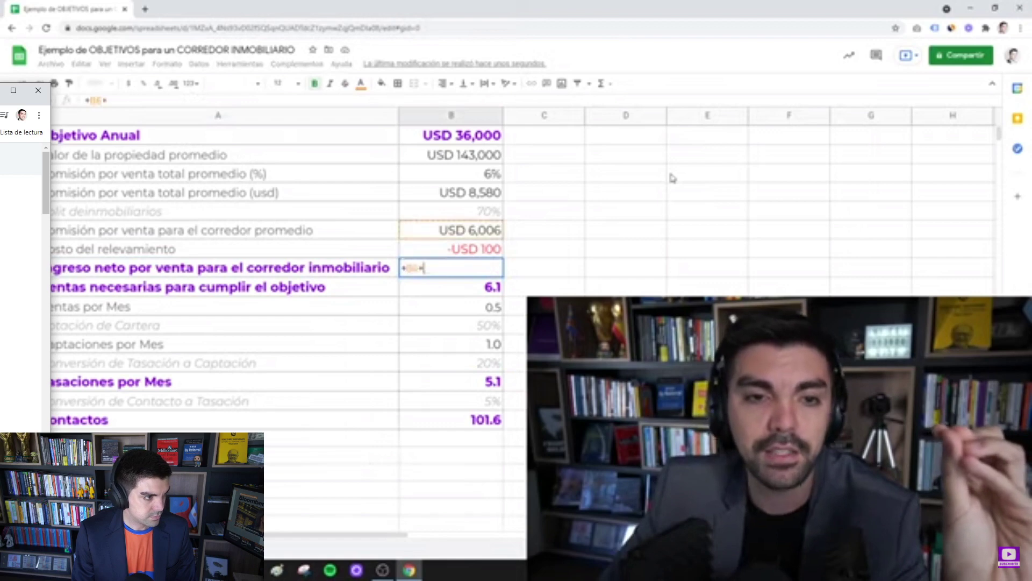
key(Return)
key(Up)
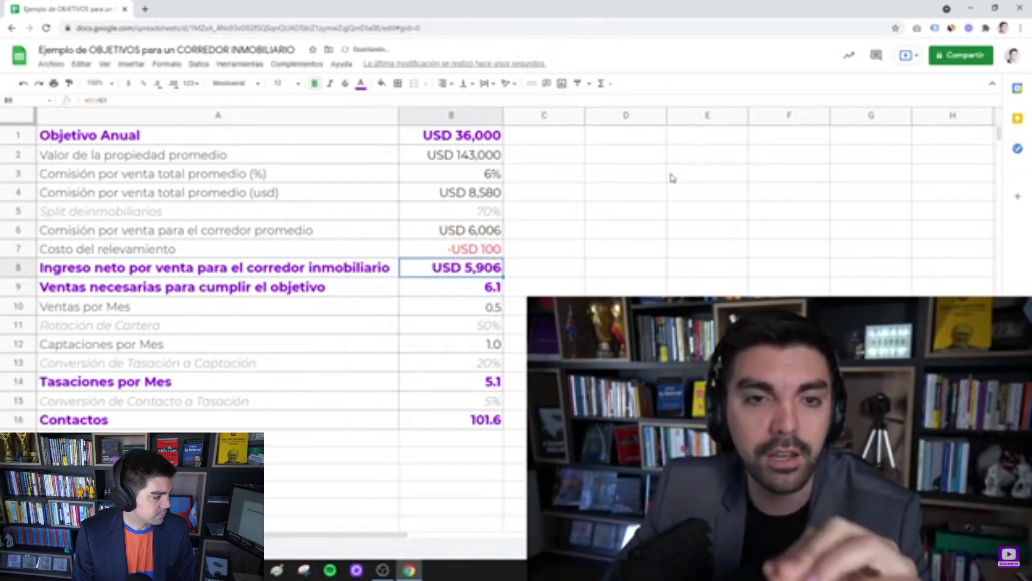
Step: Enter the formula =B1/B8 in B9 to calculate the sales needed to meet the annual objective
key(Down)
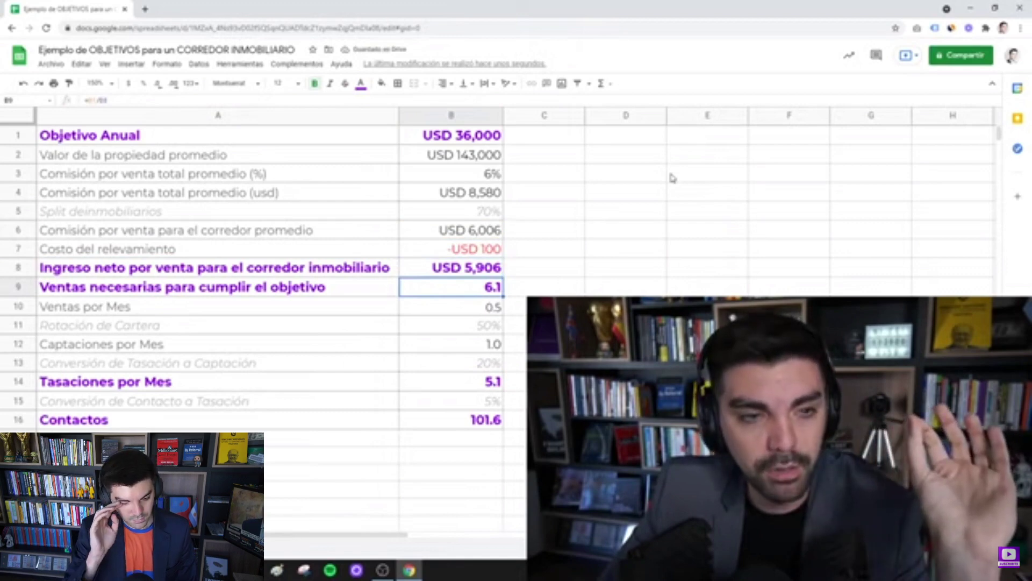
key(Up)
key(ctrl+Up)
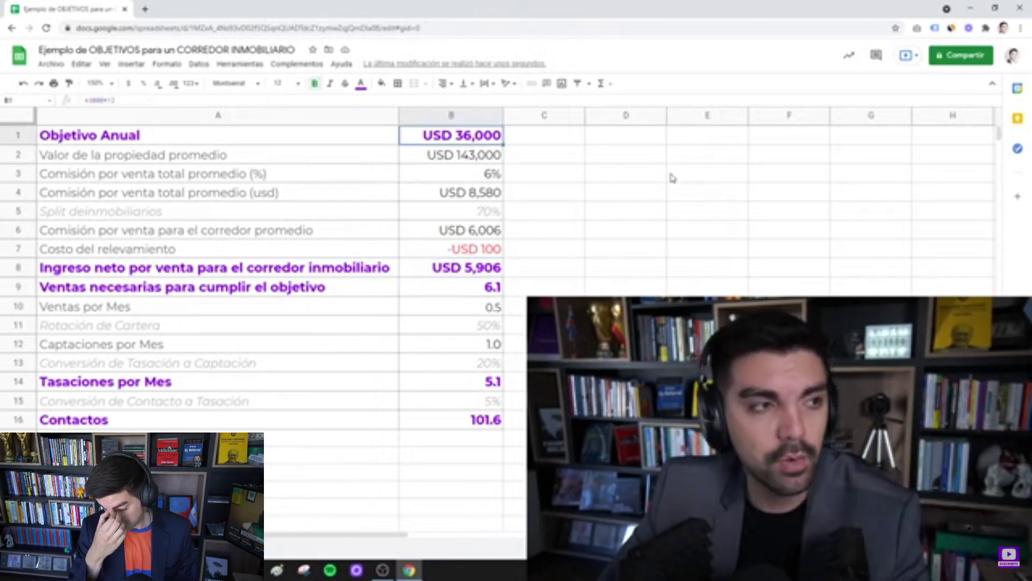
key(Down)
key(Down)
key(Down)
key(Down)
key(Down)
key(Down)
key(Down)
key(Down)
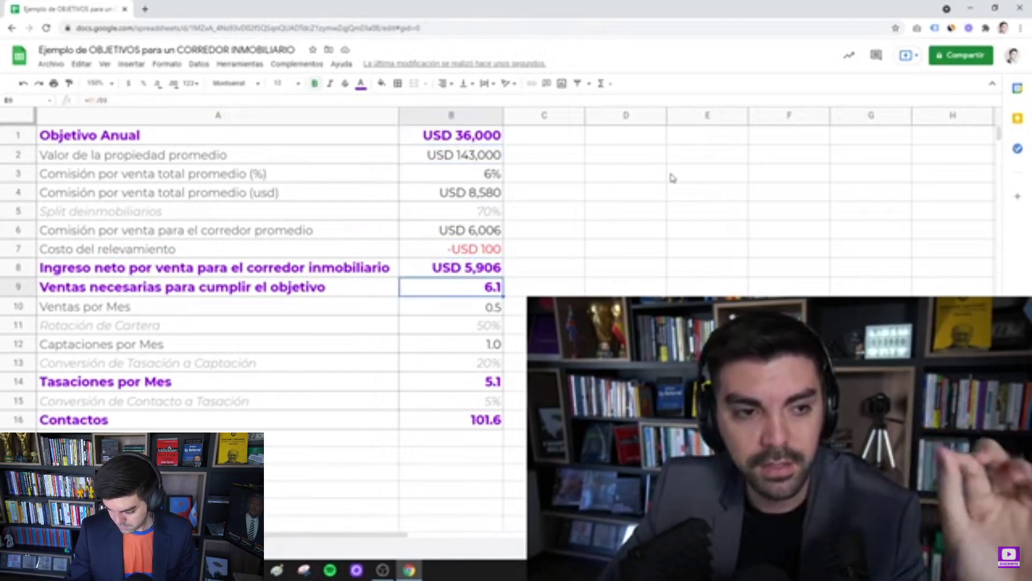
text(=)
key(Up)
key(ctrl+Up)
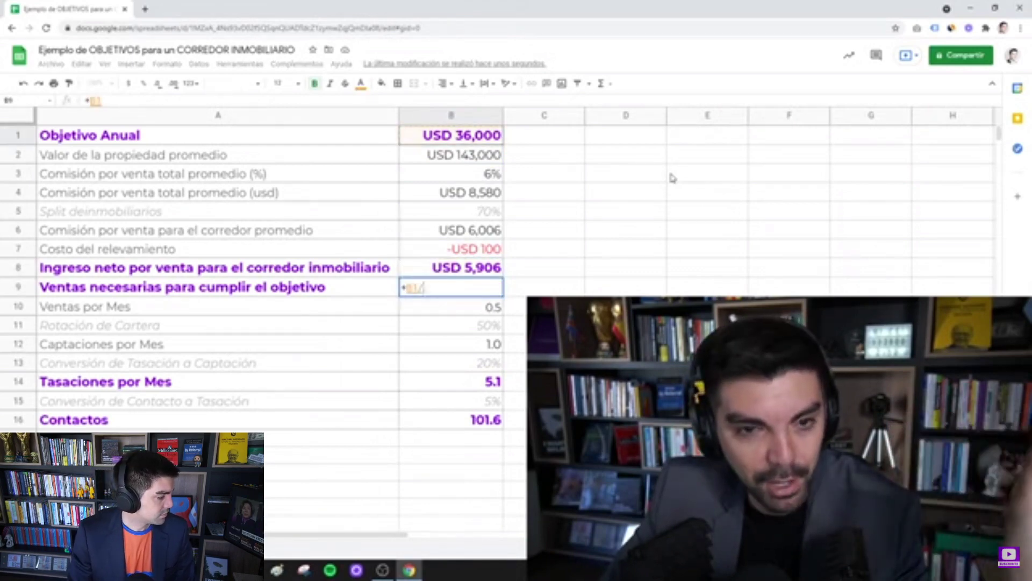
text(/)
key(Up)
key(Down)
key(Down)
key(Down)
key(Down)
key(Down)
key(Down)
key(Down)
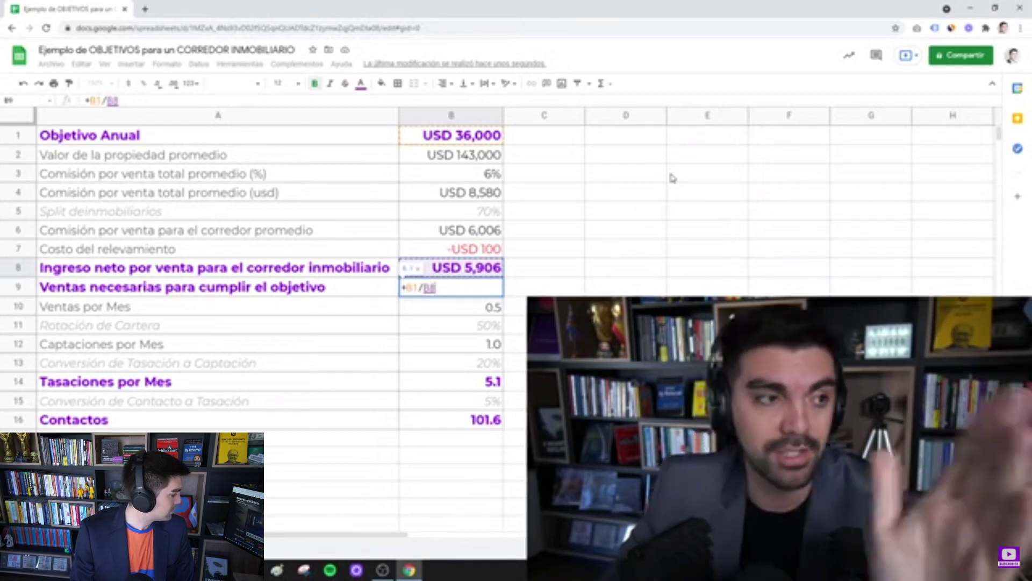
key(Return)
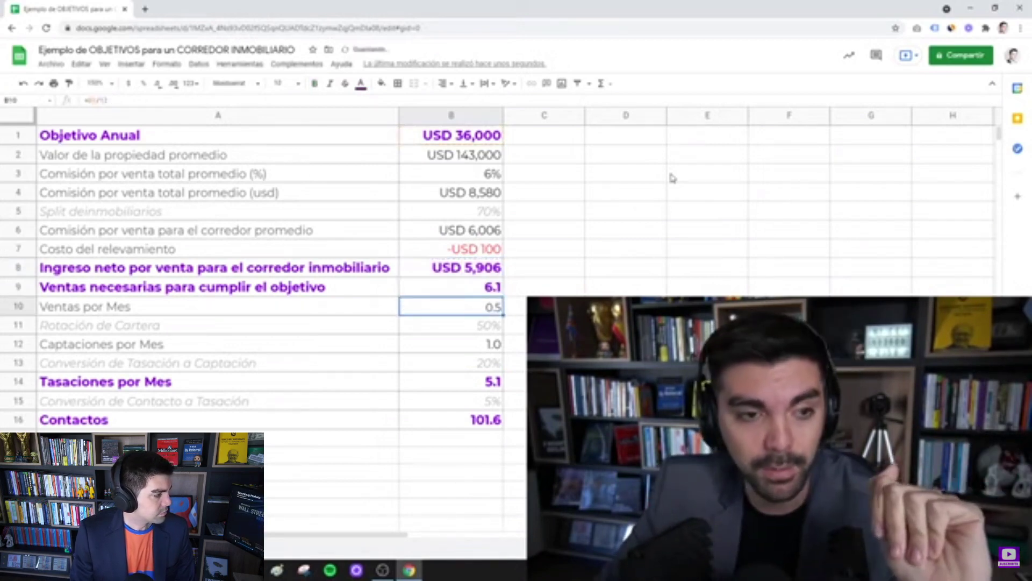
key(Up)
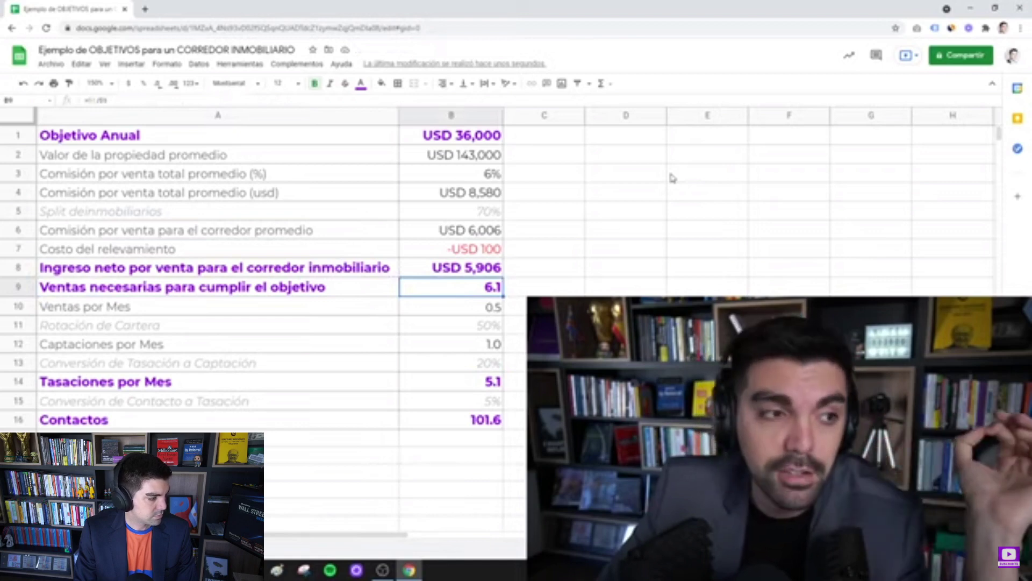
Step: Review the monthly sales formula in B10 and select the Rotación de Cartera row below it
key(Left)
key(Down)
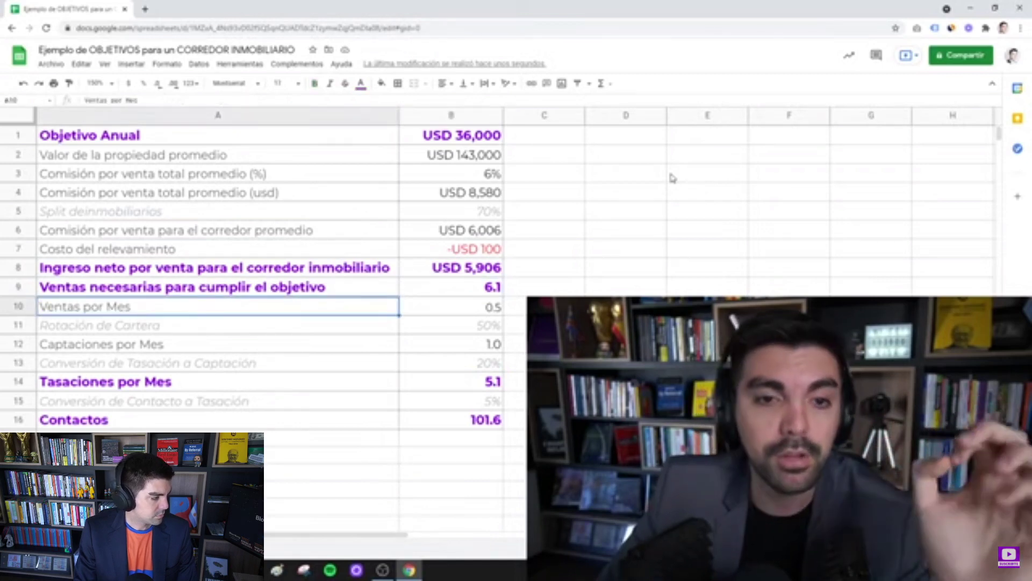
key(Right)
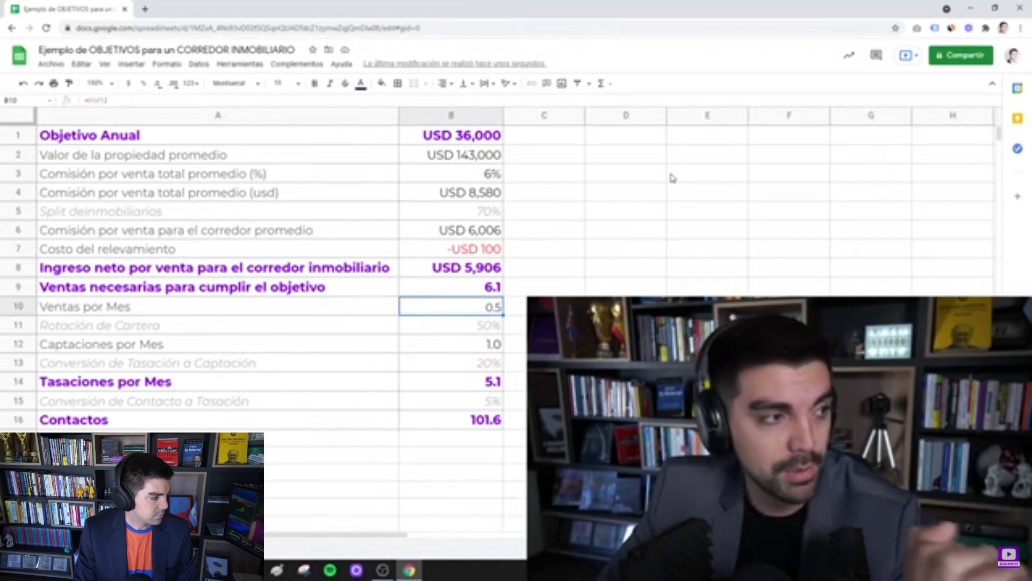
key(Left)
key(Down)
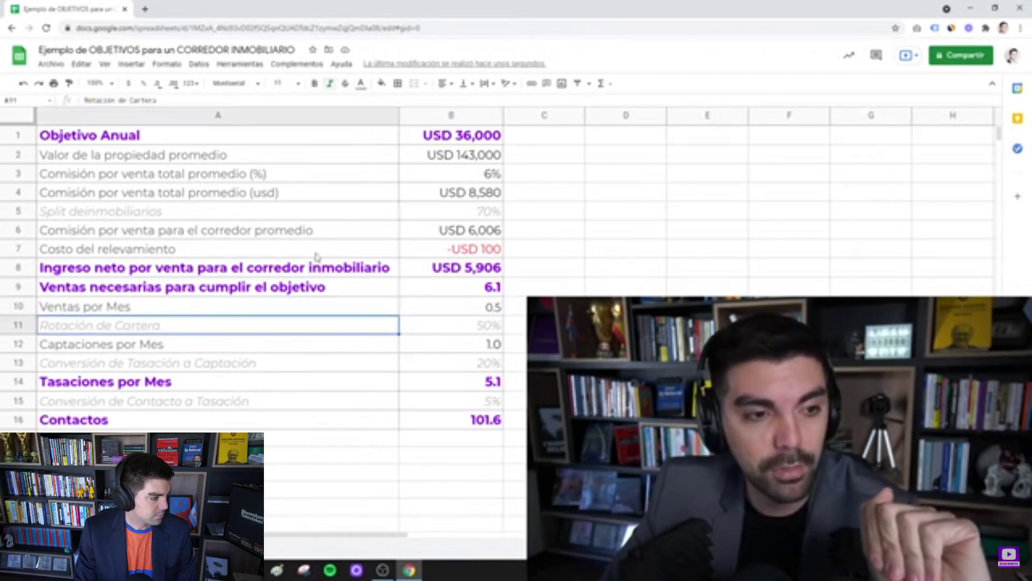
key(shift+space)
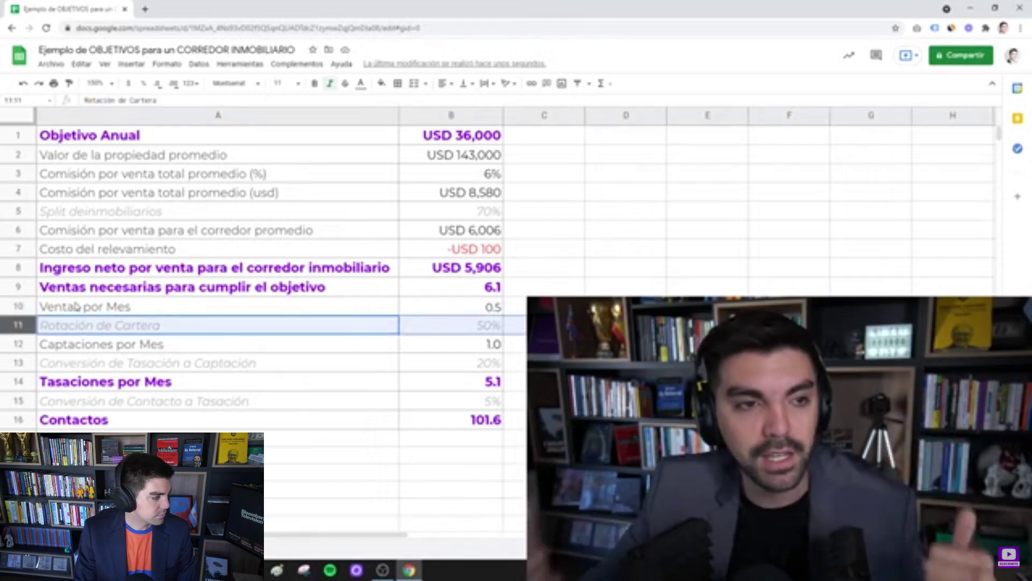
Step: Fill the average property value label in A2 with light yellow and copy that formatting to the commission percentage label in A3
click(209, 158)
click(380, 84)
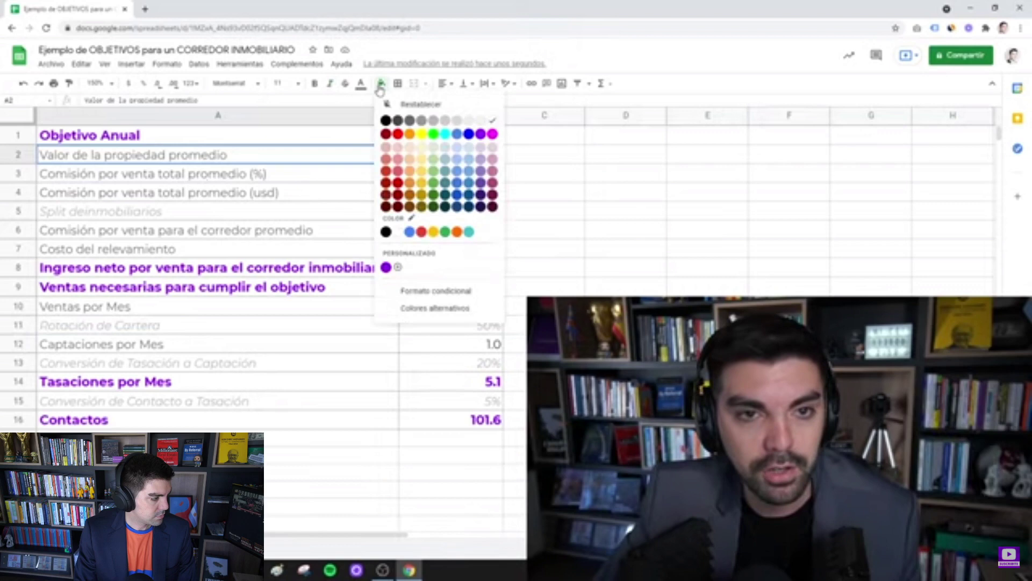
click(422, 149)
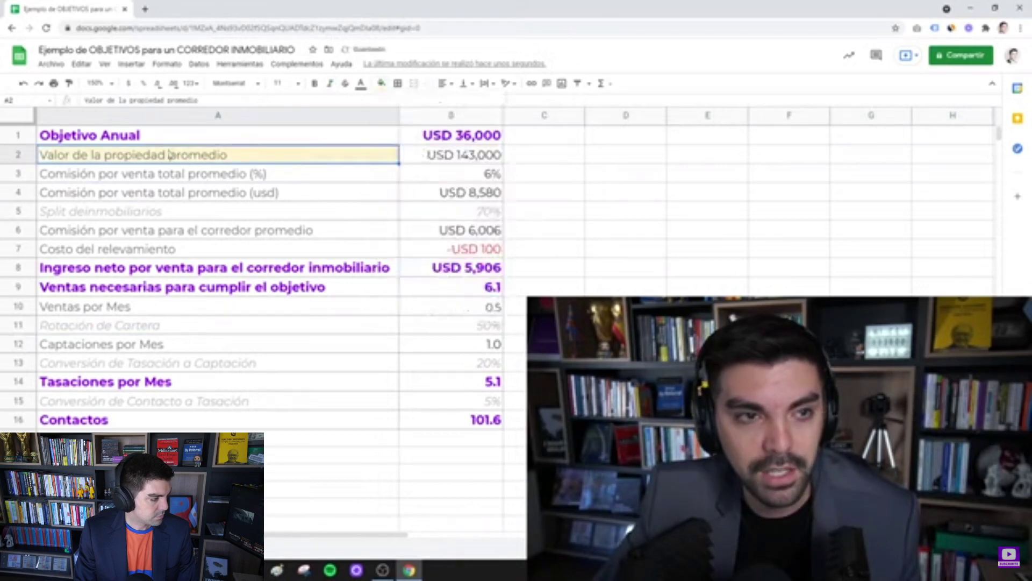
click(70, 84)
click(166, 175)
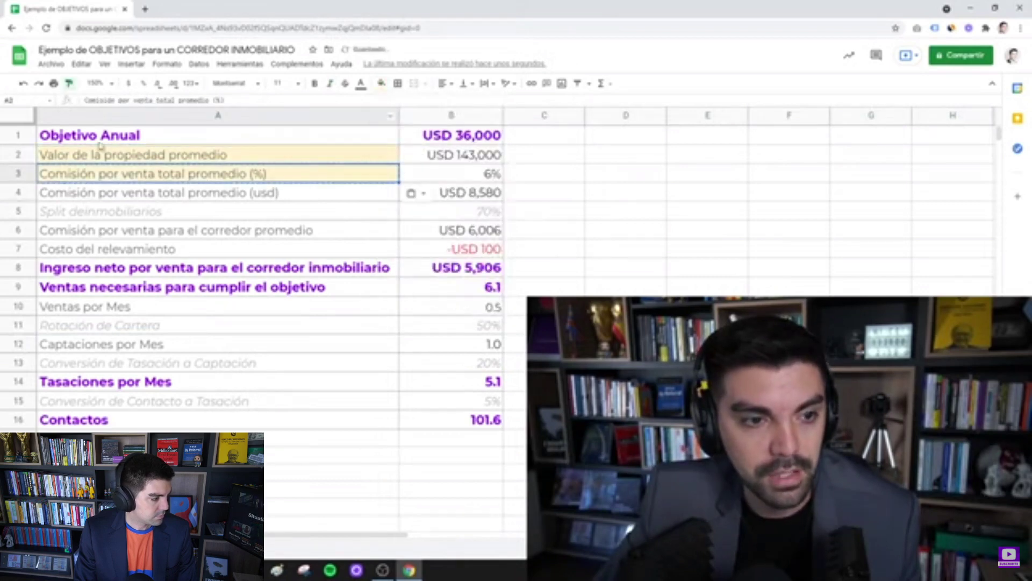
Step: Apply the light yellow fill to the Rotación de Cartera label in A11, keeping its text italic and light gray
click(193, 337)
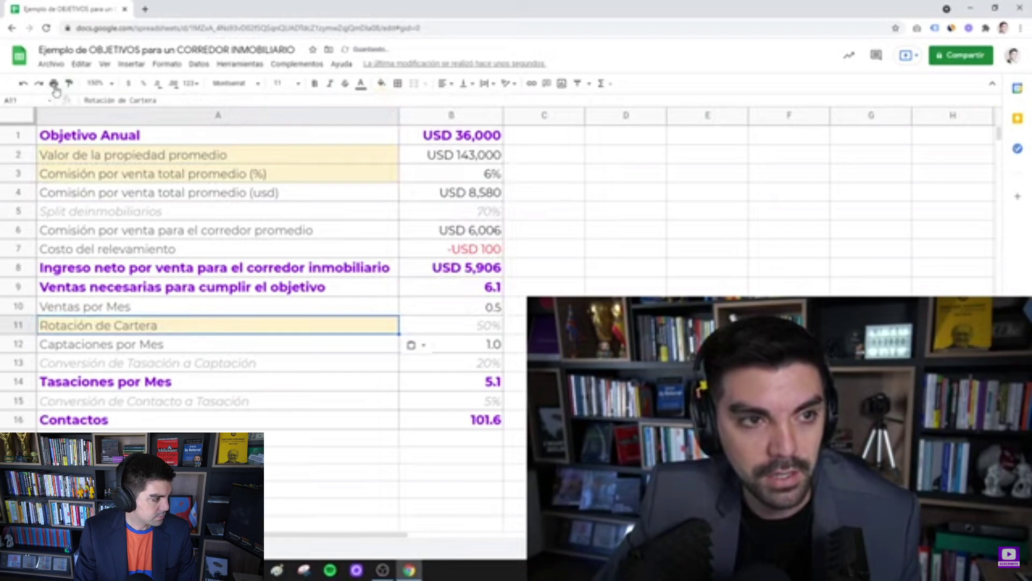
click(361, 84)
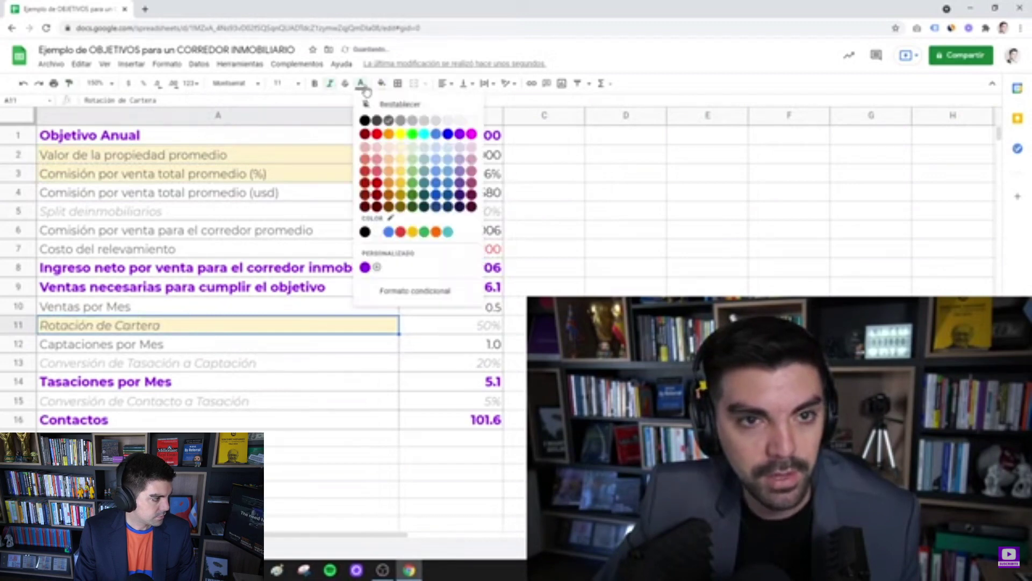
click(419, 121)
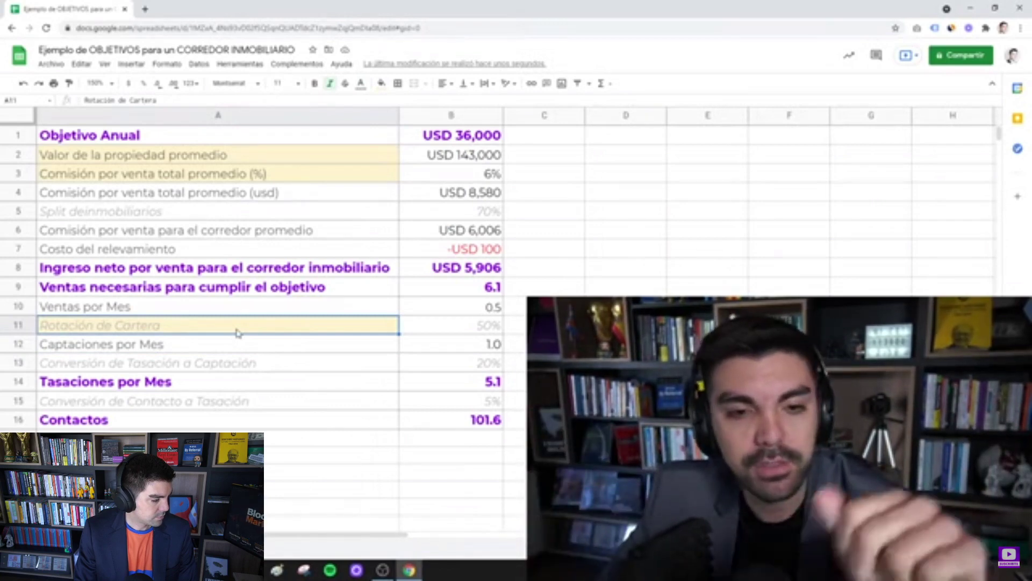
Step: Examine how the portfolio rotation in B11 links monthly sales in B10 to monthly listings in B12
key(Right)
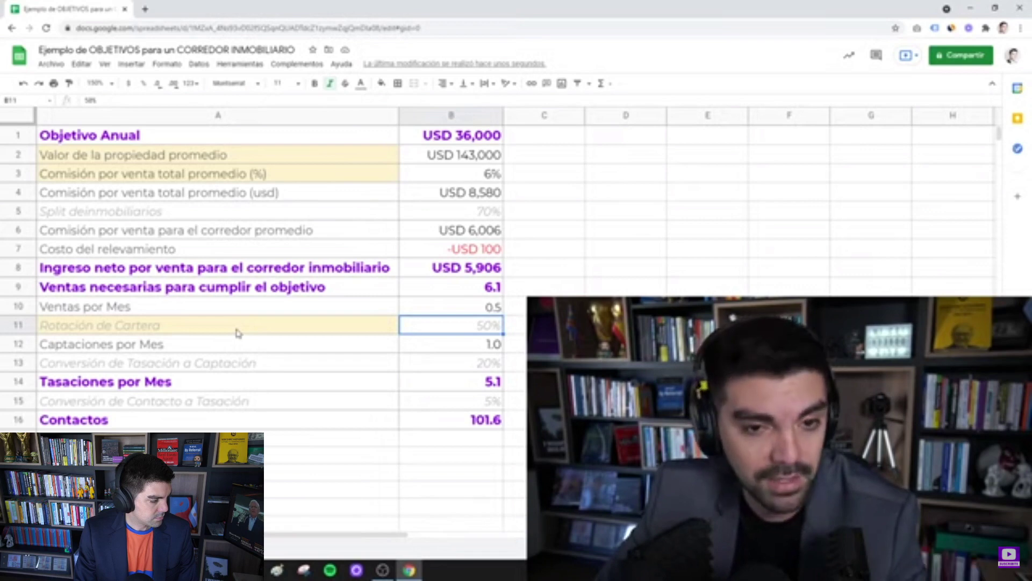
key(Down)
key(Left)
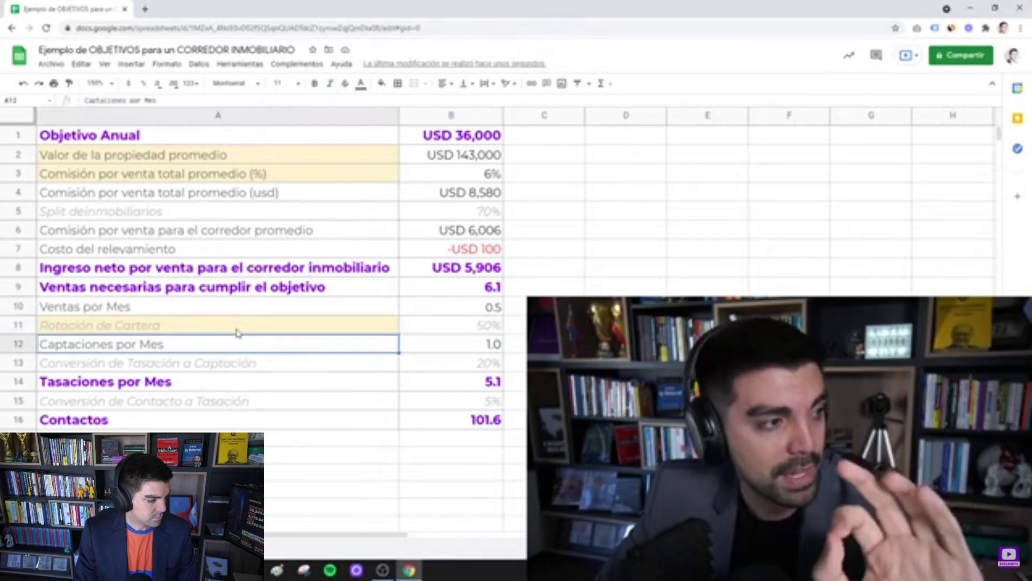
key(Right)
key(Up)
key(Left)
key(Right)
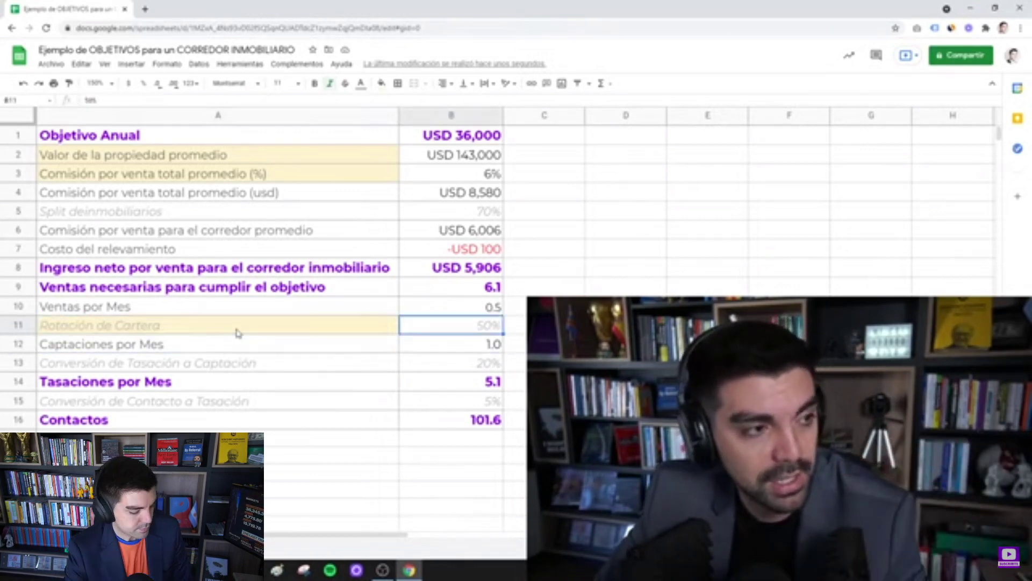
key(Up)
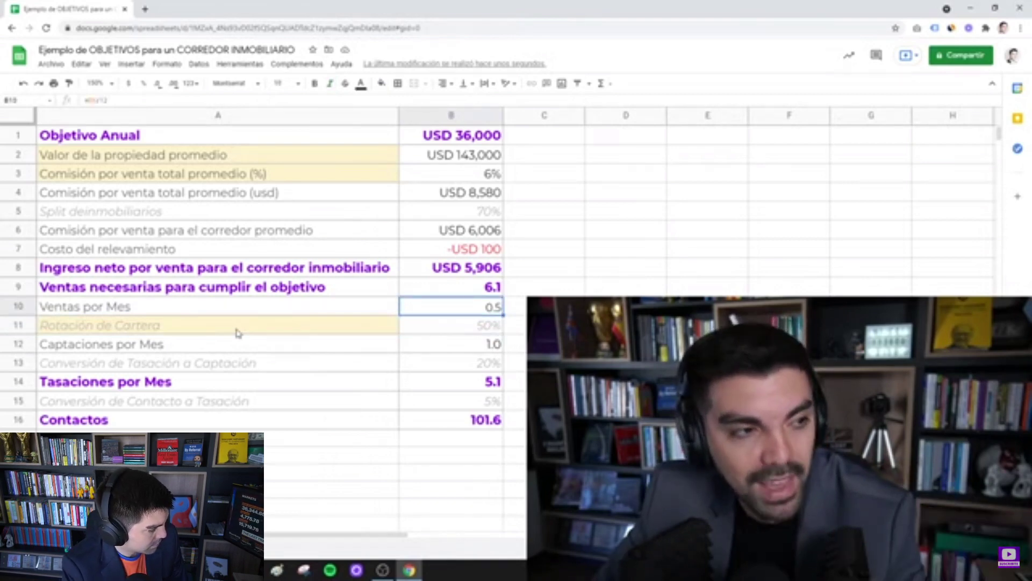
key(Down)
key(Down)
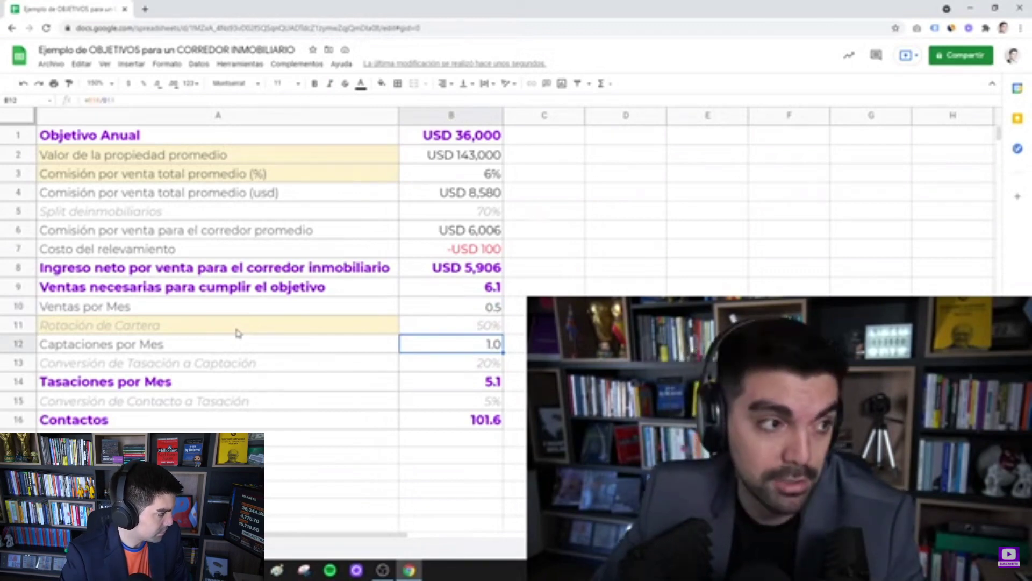
Step: Fill the Conversión de Tasación a Captación label in A13 with light yellow
key(Left)
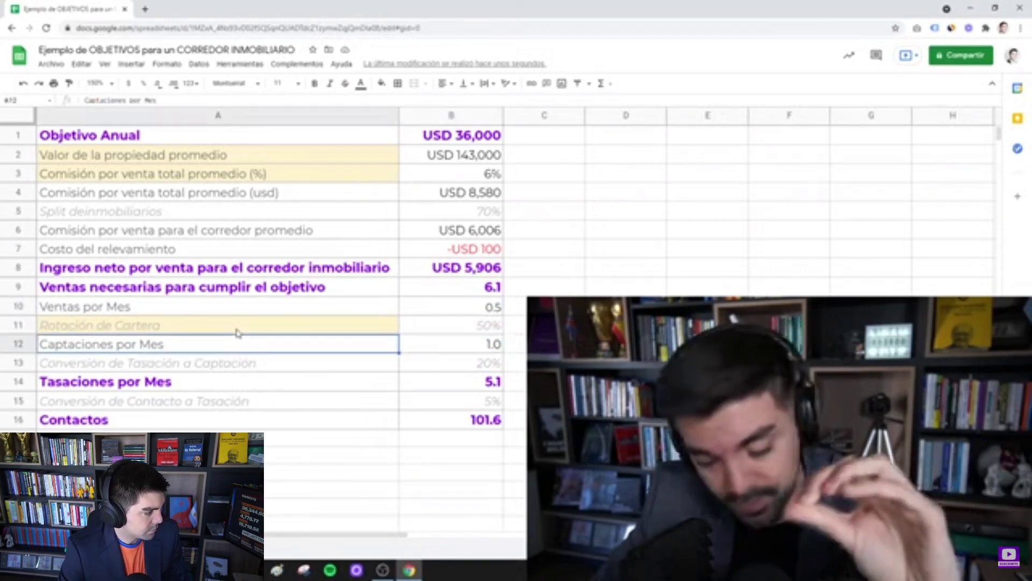
key(Down)
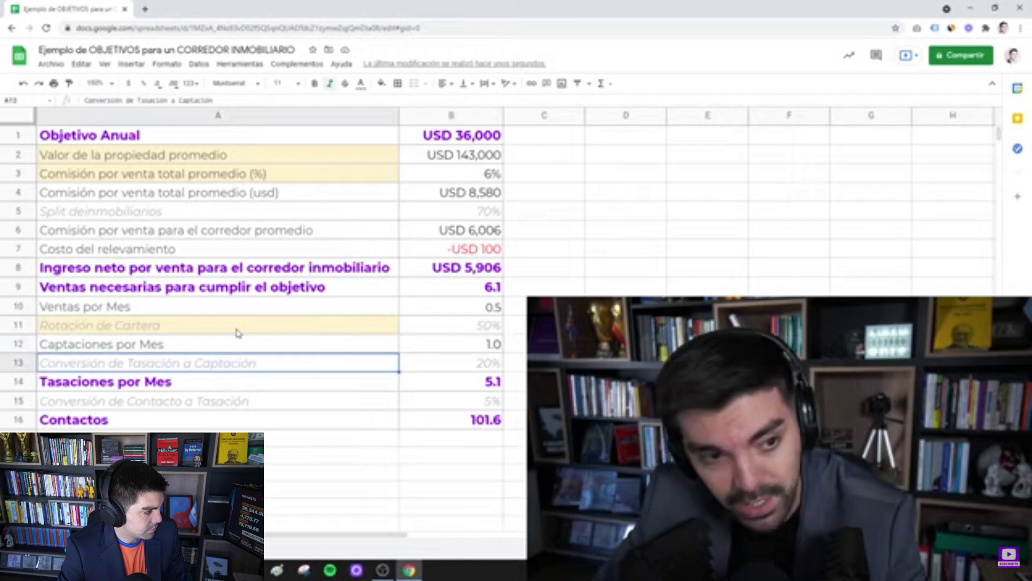
click(382, 83)
click(424, 156)
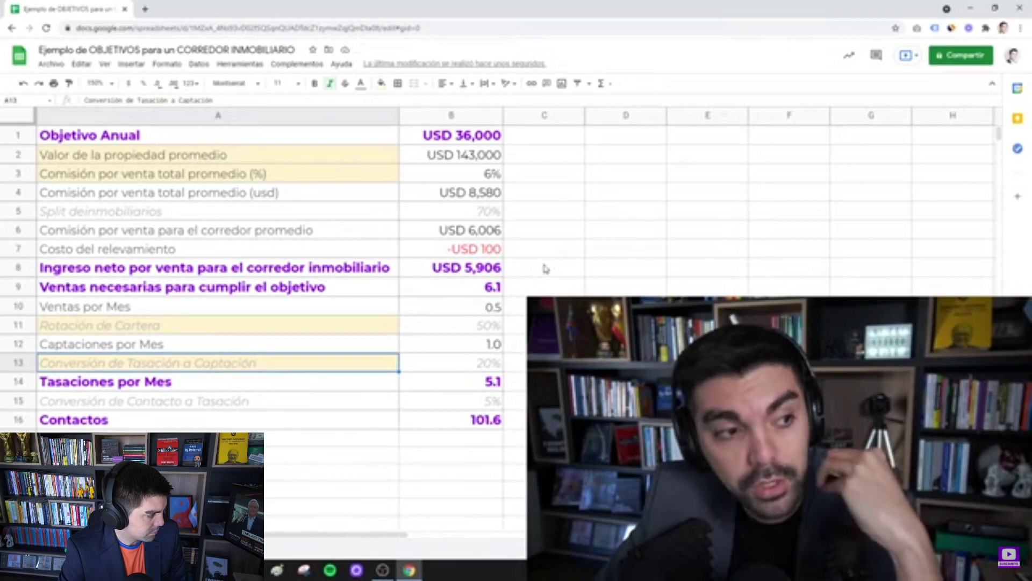
Step: Examine the appraisal-to-listing conversion in B13 and trace monthly appraisals back through listings and sales to net income in B8
key(Right)
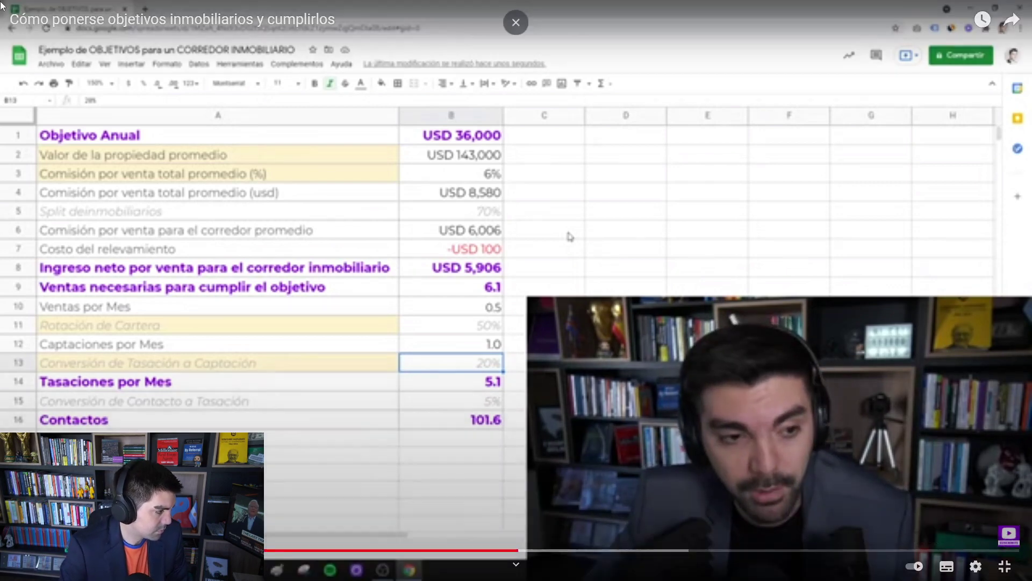
key(Down)
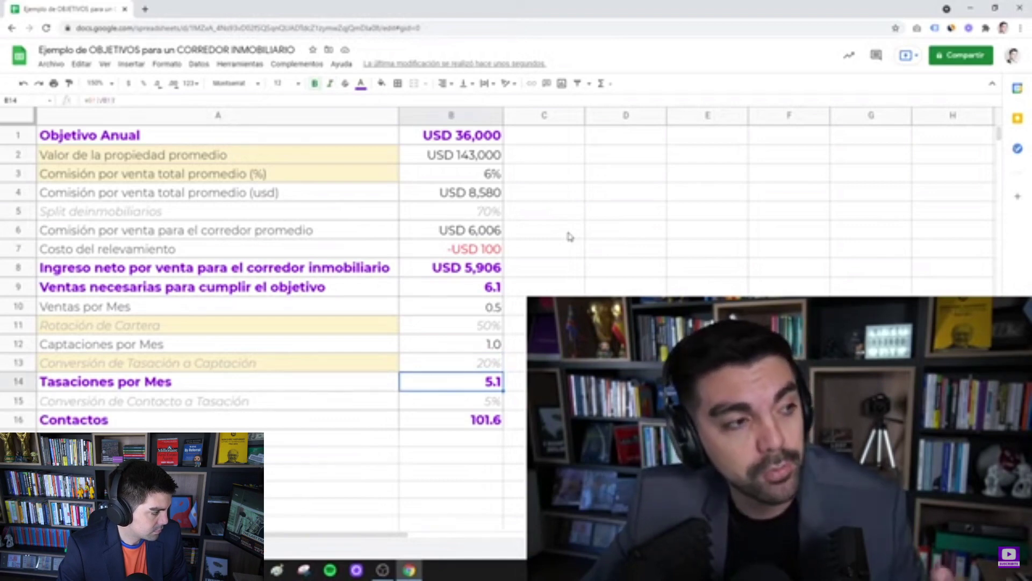
key(Up)
key(Up)
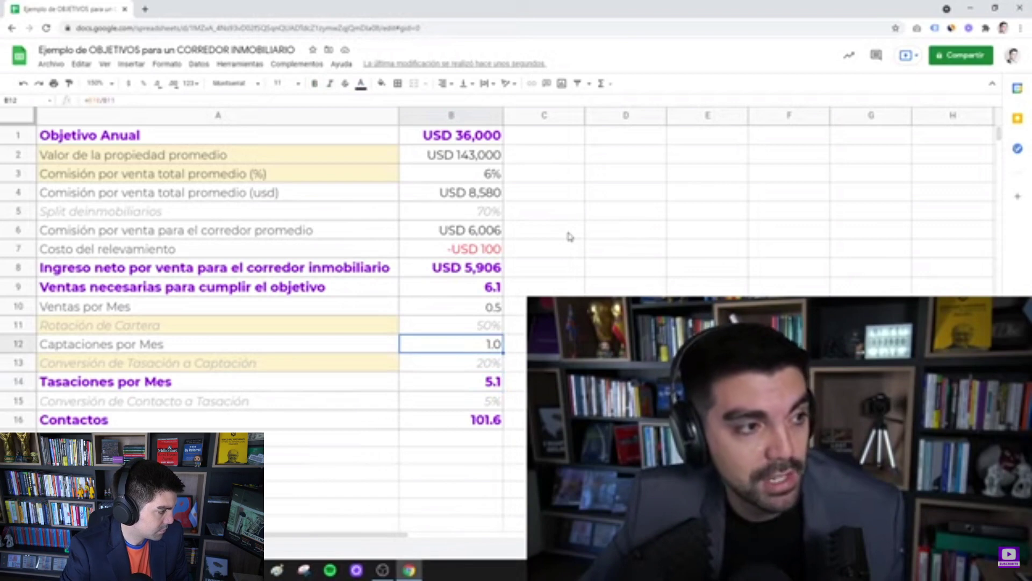
key(Up)
key(Up)
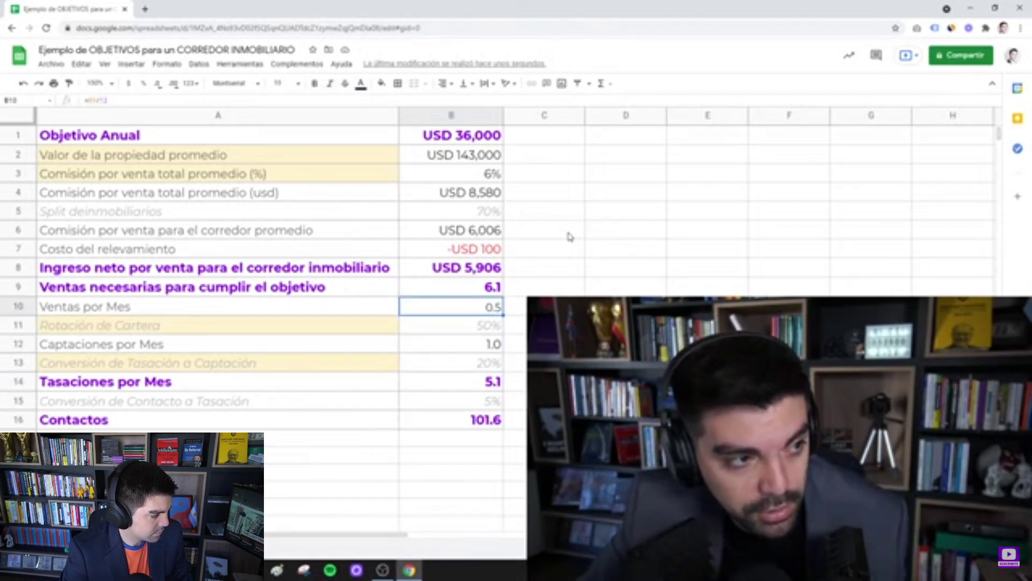
key(Down)
key(Up)
key(Up)
key(Up)
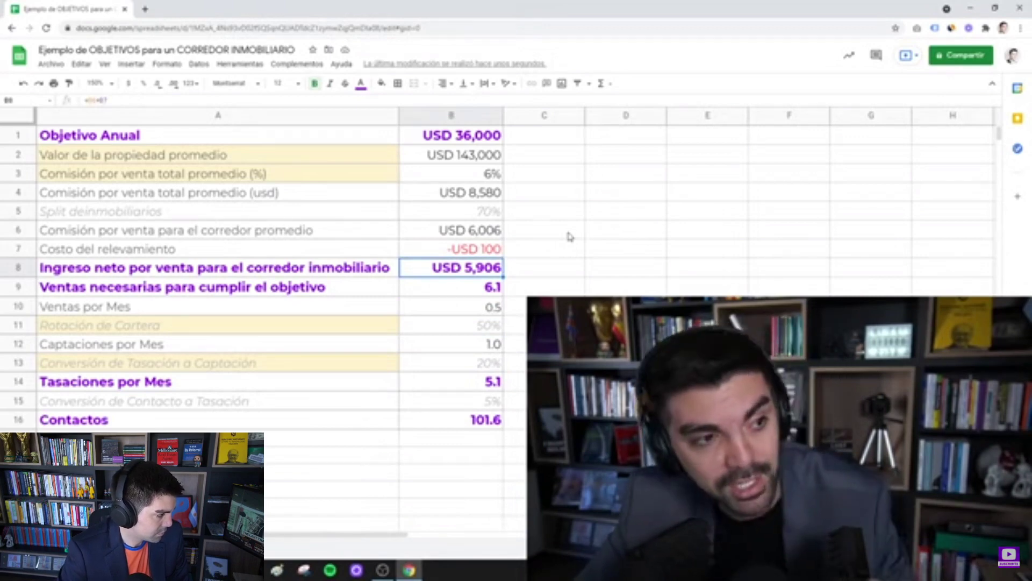
Step: Follow the calculation chain from required sales in B9 down to the Tasaciones por Mes row
key(Down)
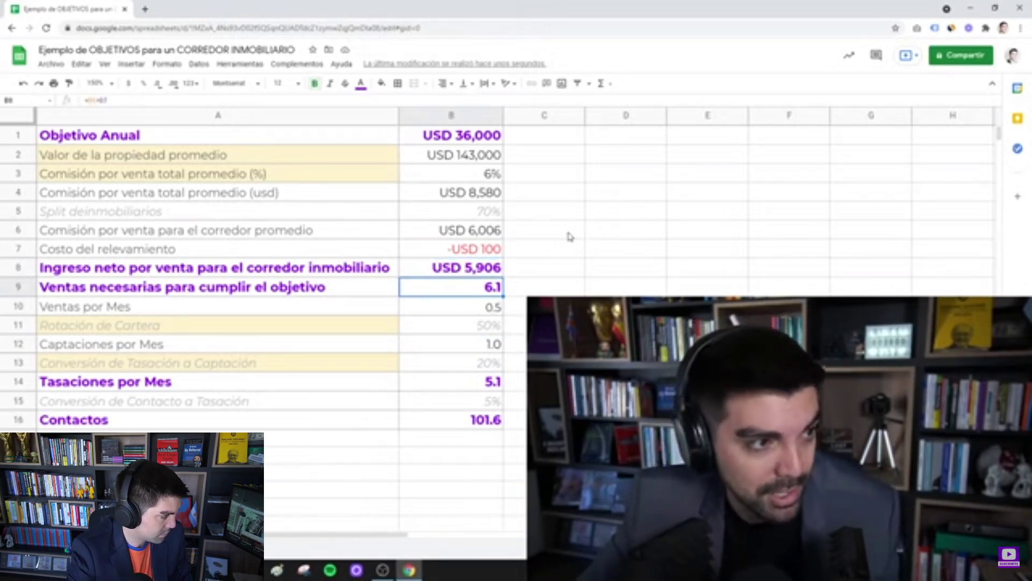
key(Down)
key(Down)
key(Down)
key(Down)
key(Down)
key(Down)
key(Up)
key(Left)
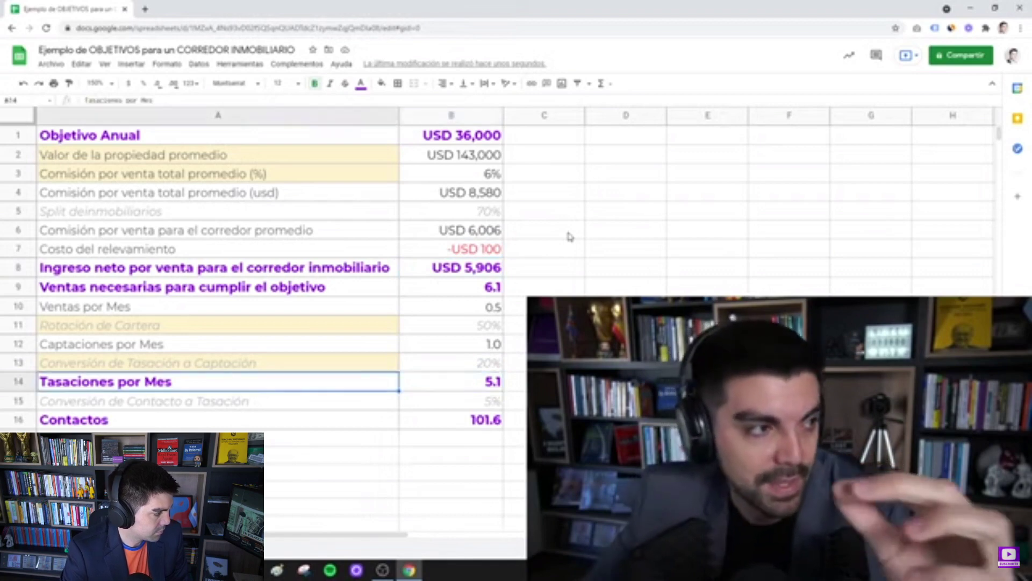
key(Right)
key(Right)
key(Left)
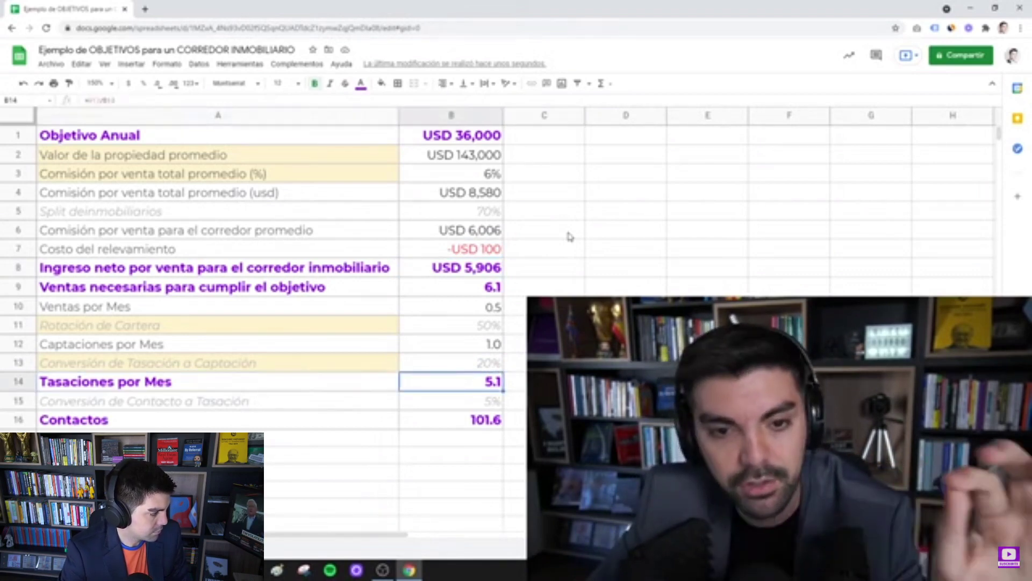
key(Left)
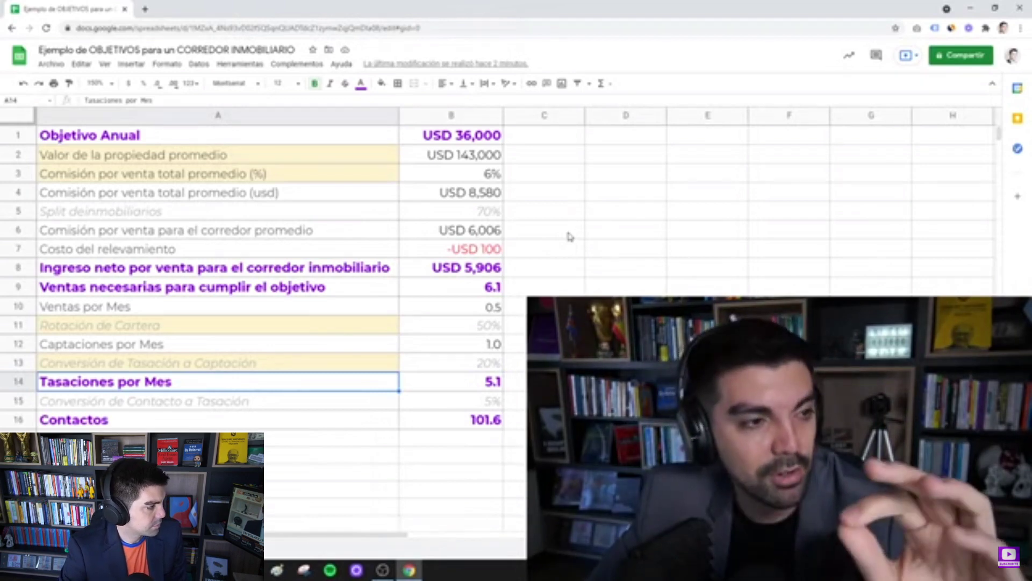
Step: Examine the contact-to-appraisal conversion in row 15 and how the Contactos formula in B16 uses B14 and B15
key(Down)
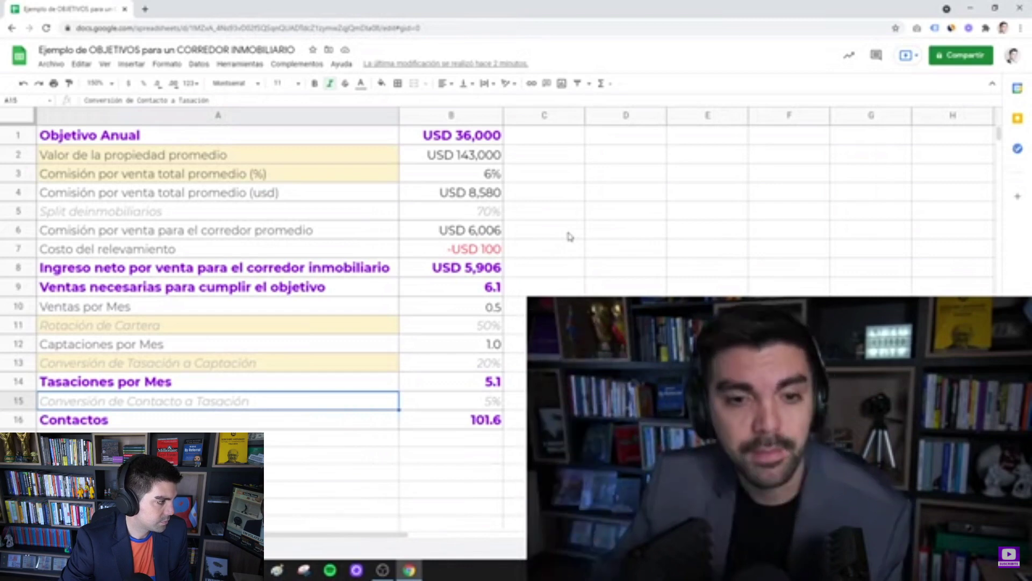
key(Right)
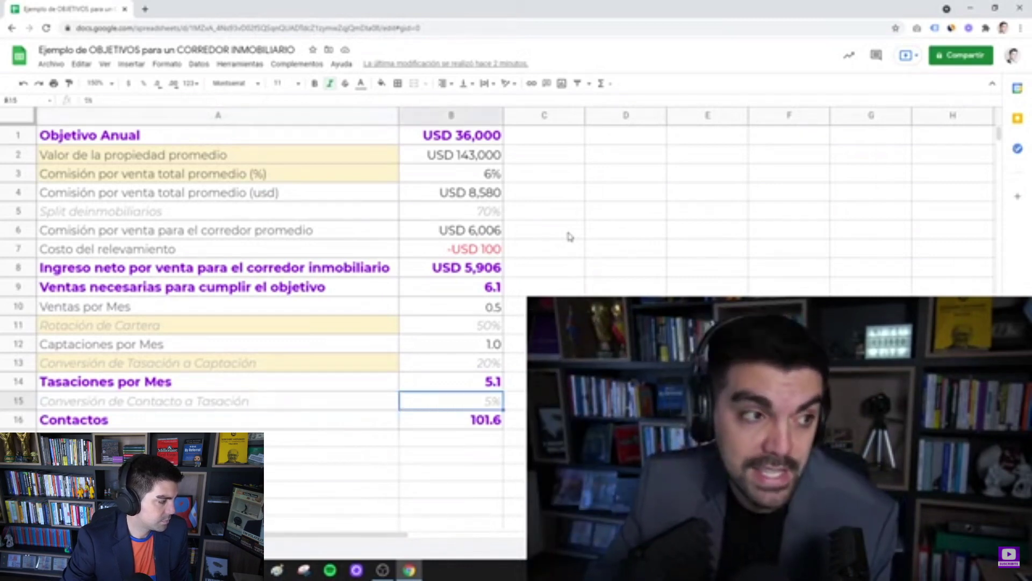
key(Down)
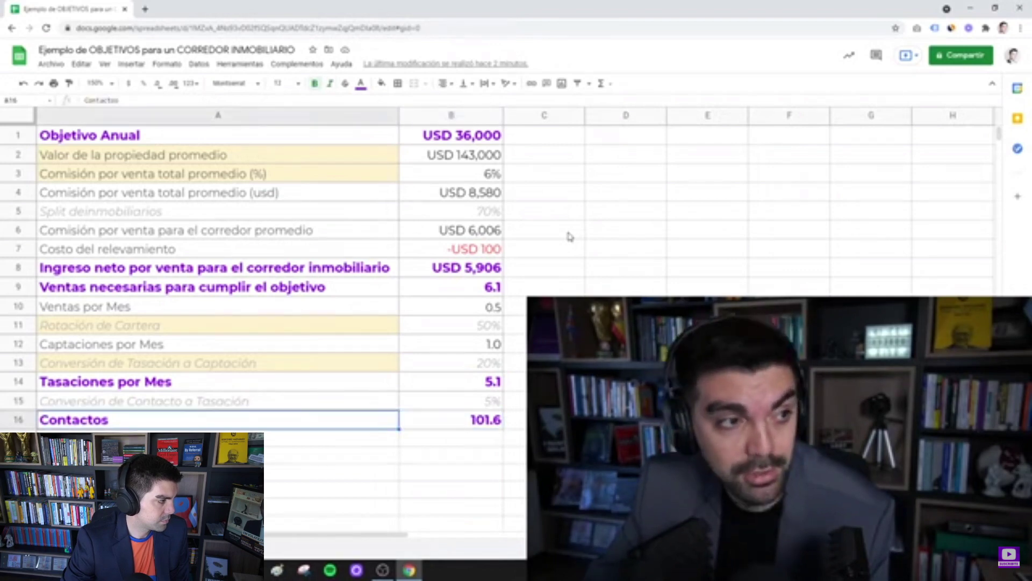
key(Up)
key(Up)
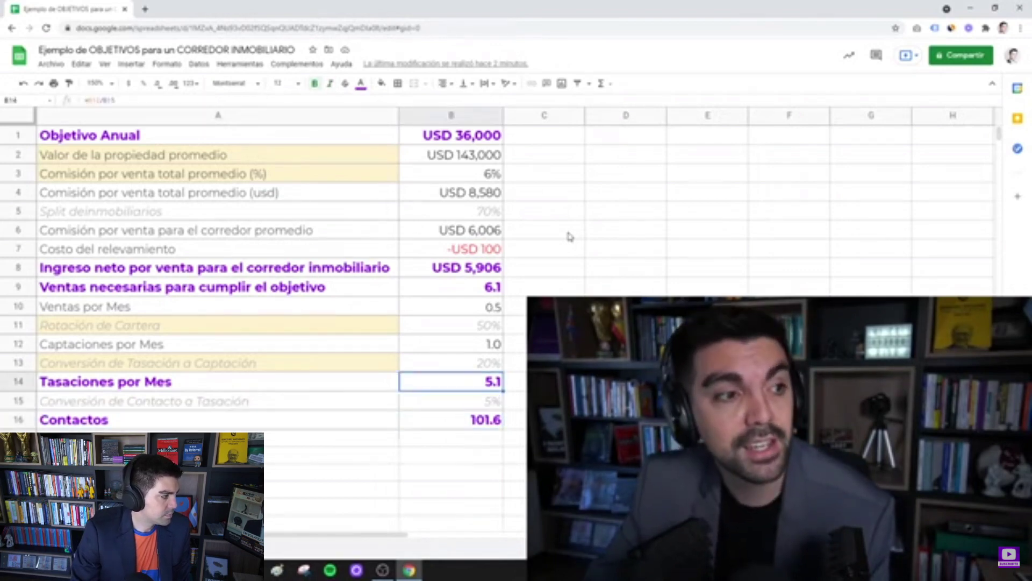
key(Down)
key(Down)
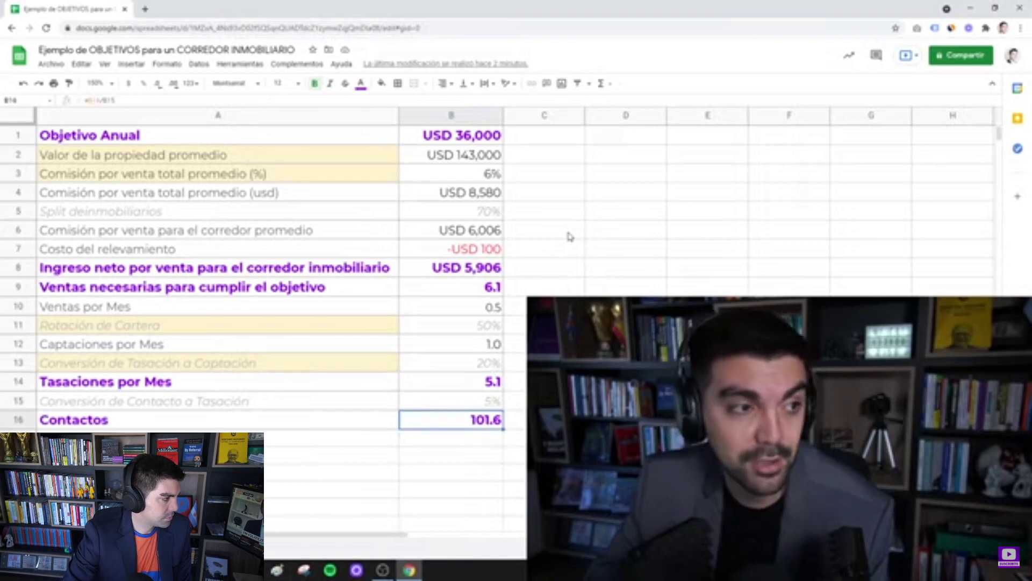
key(Up)
key(Up)
key(Down)
key(Down)
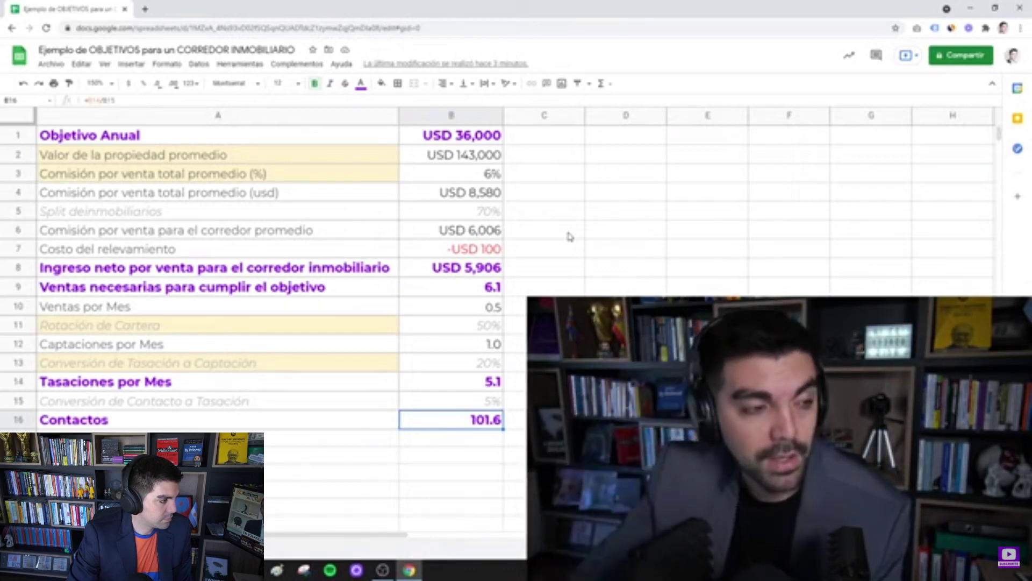
Step: Check the commission percentage in B3 and the portfolio rotation rate in B11
click(485, 179)
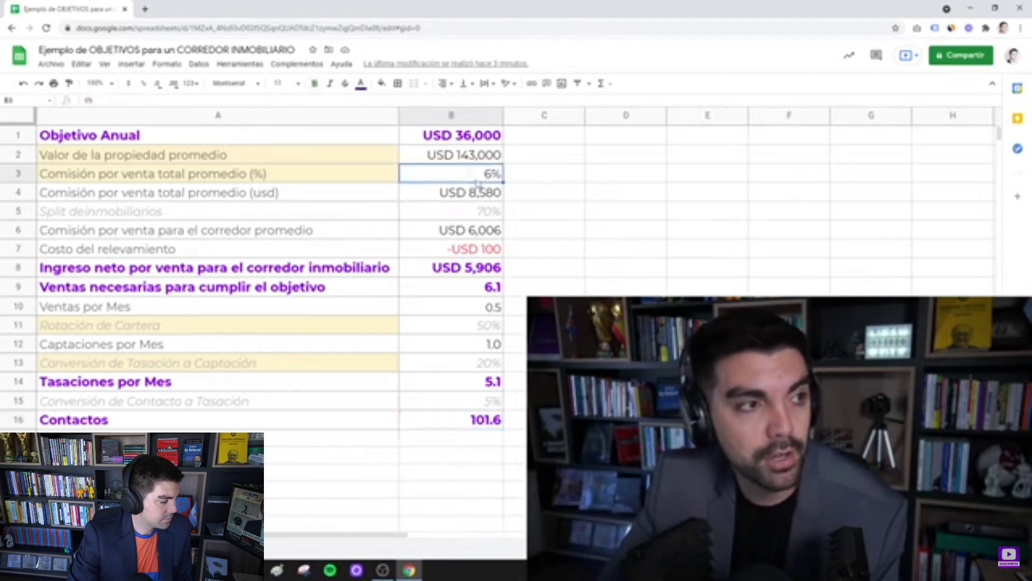
click(461, 332)
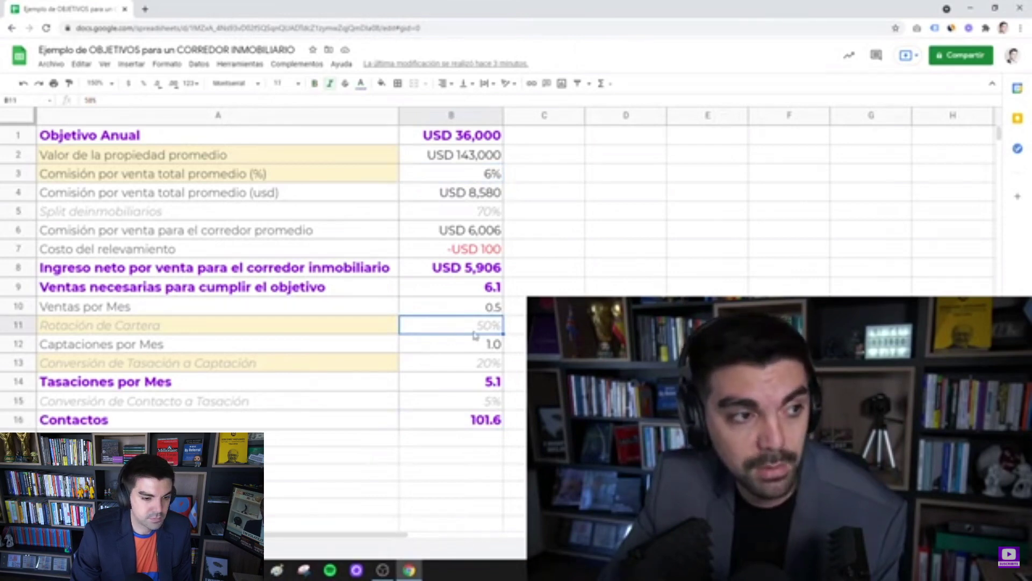
Step: Set the appraisal-to-listing conversion in B13 to 10% and check its effect on Contactos in B16
click(457, 364)
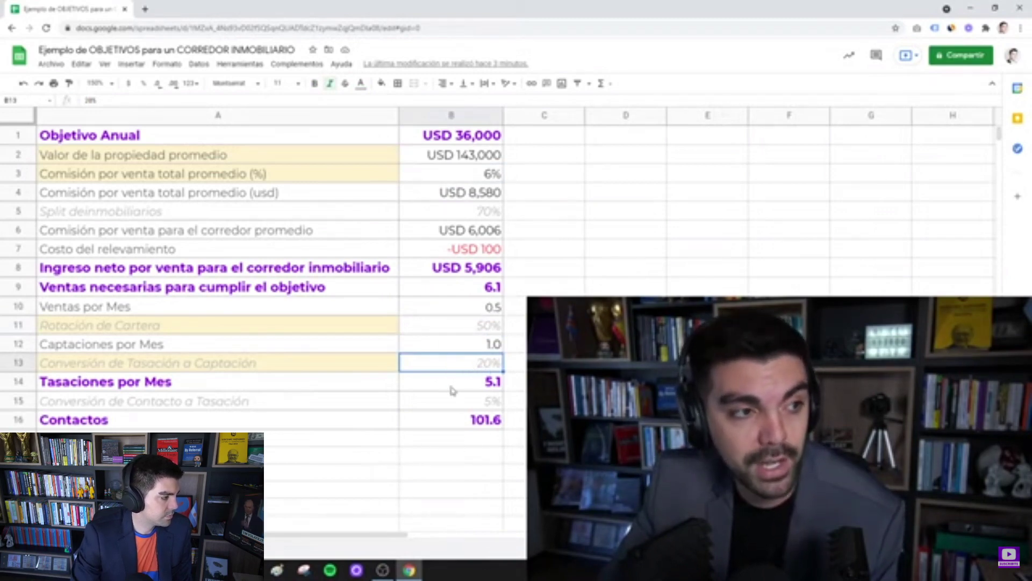
click(456, 419)
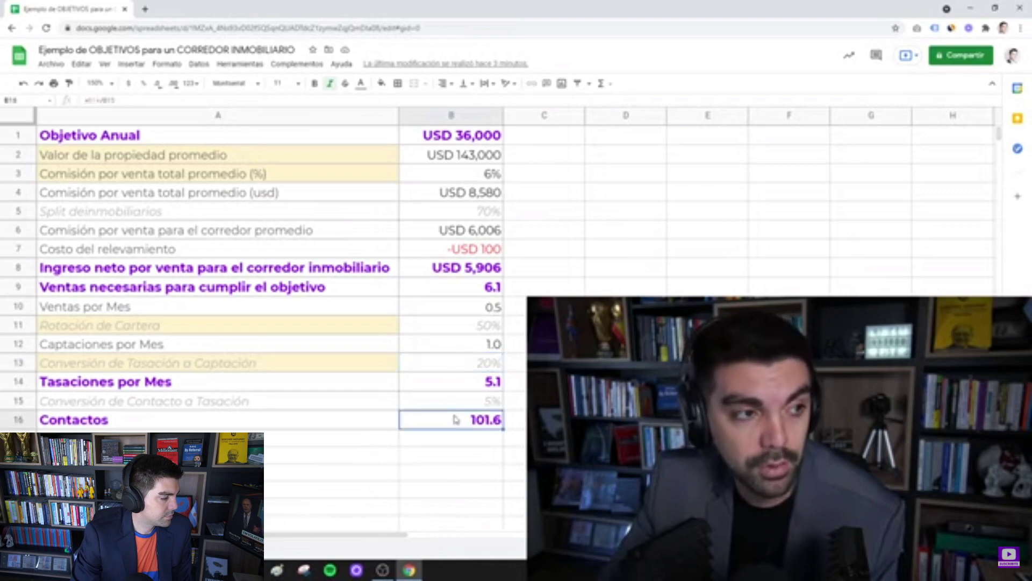
click(458, 365)
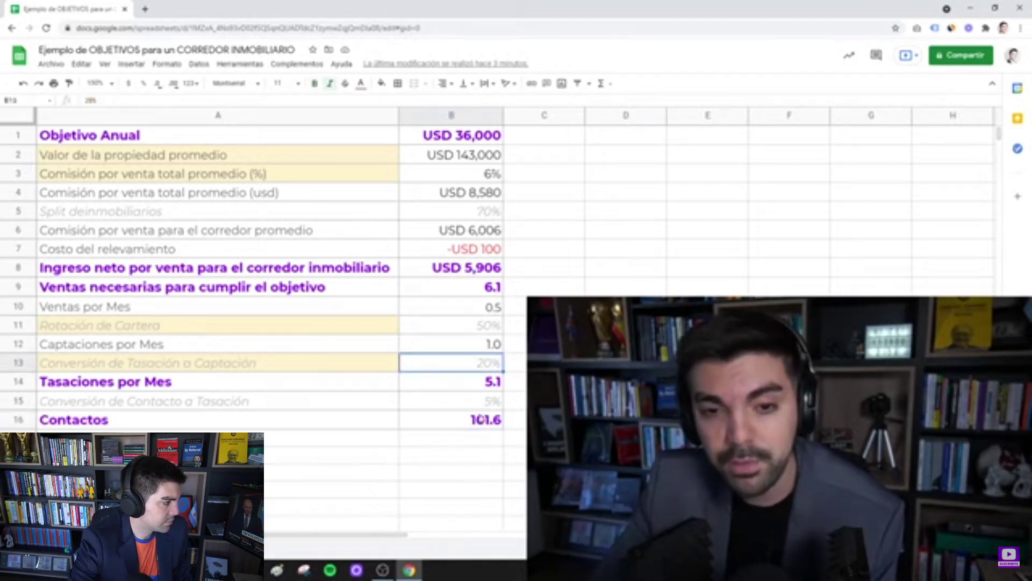
text(10)
key(Return)
key(Down)
key(Down)
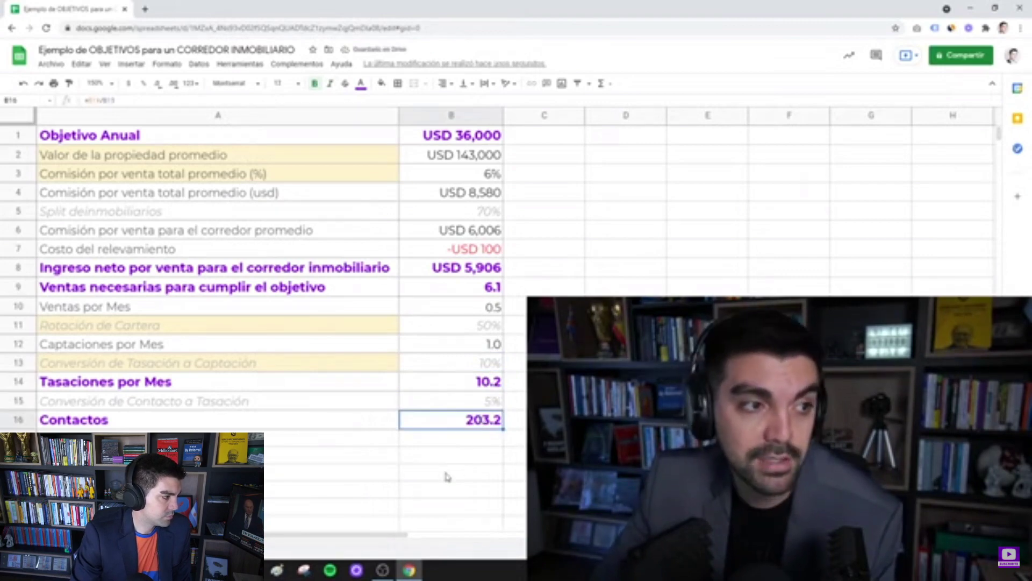
Step: Set the portfolio rotation (Rotación de Cartera) in B11 to 33% and check its effect on Contactos in B16
key(Up)
key(Up)
key(Up)
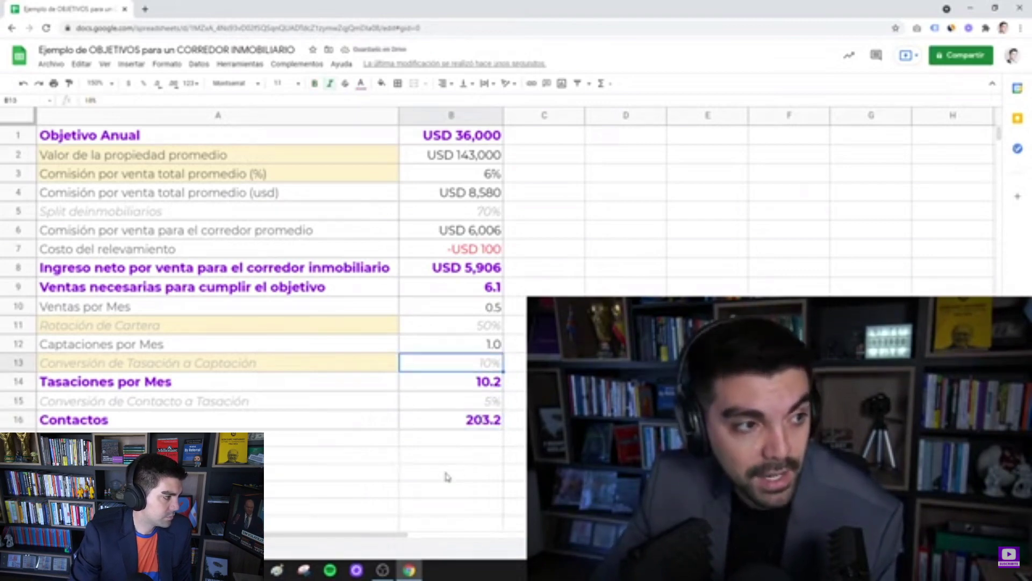
key(Up)
key(Up)
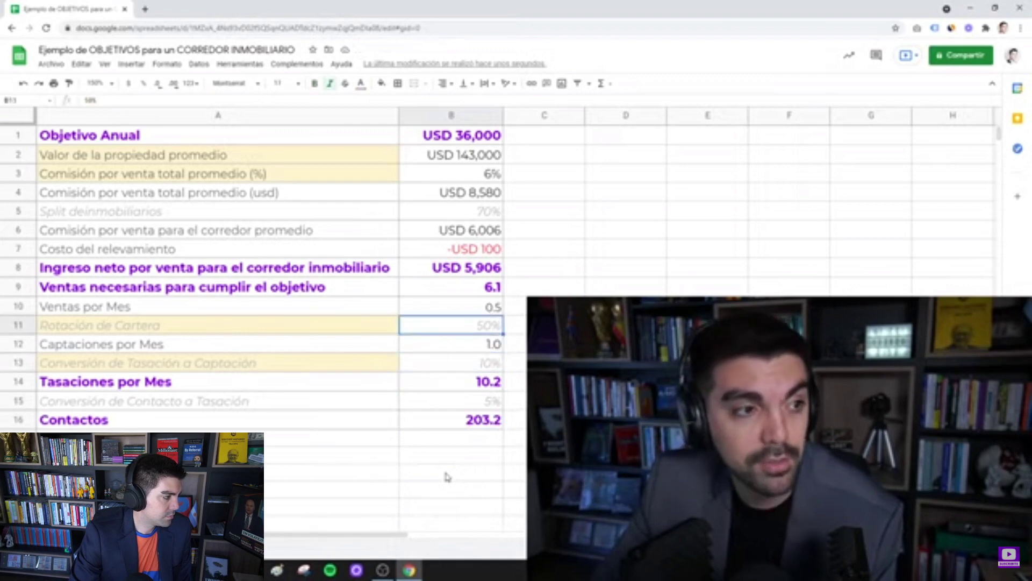
text(33)
key(Return)
key(Down)
key(Down)
key(Down)
key(Down)
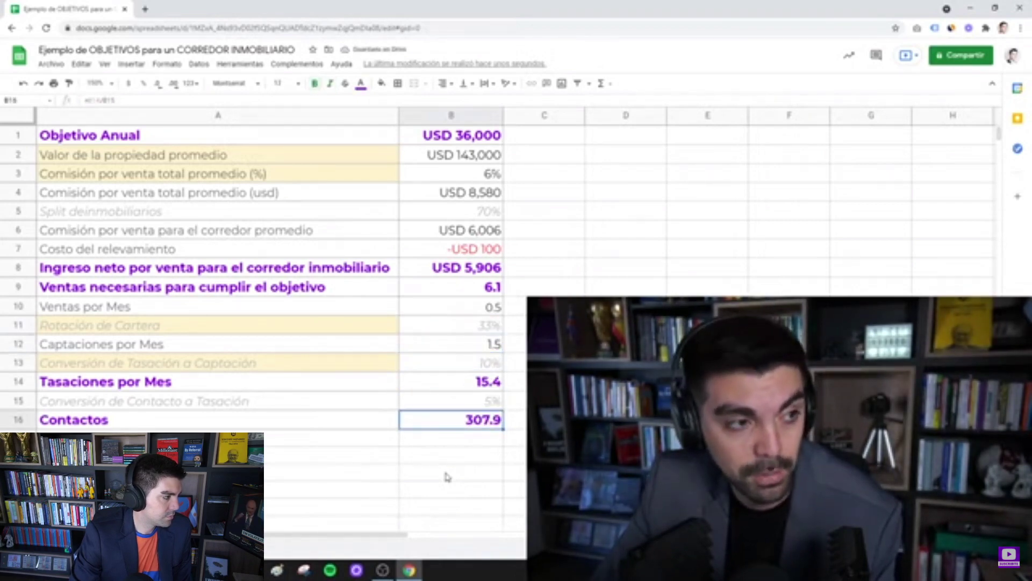
Step: Divide the Contactos value by 20 in the empty cell B17 with the formula =B16/20
key(Down)
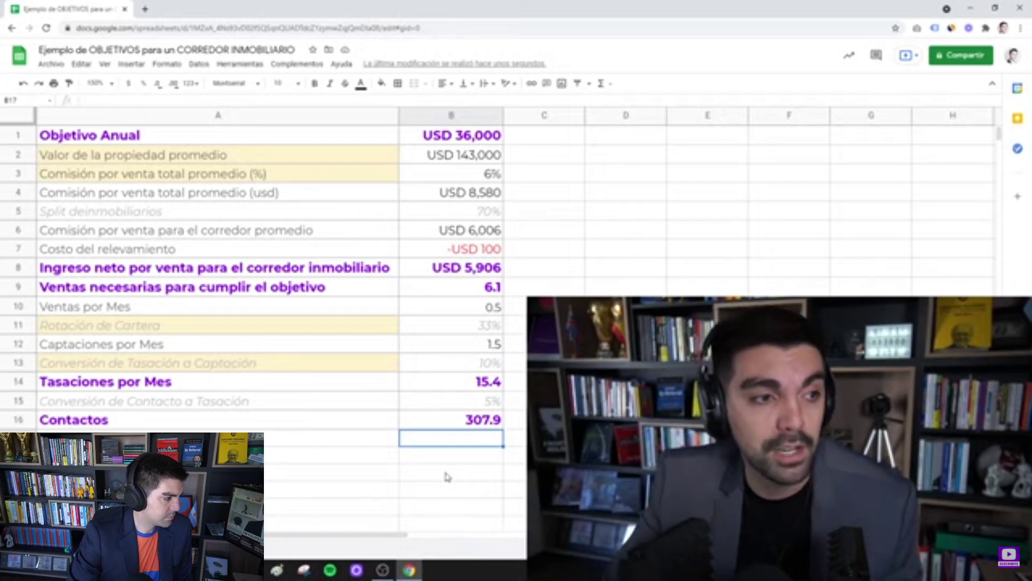
text(=B16)
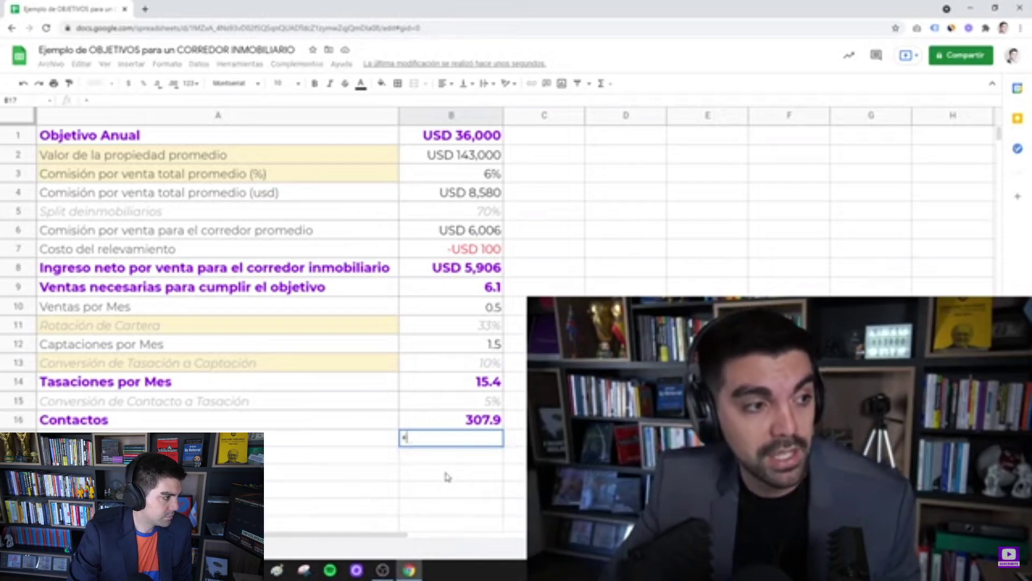
text(*B15)
key(Return)
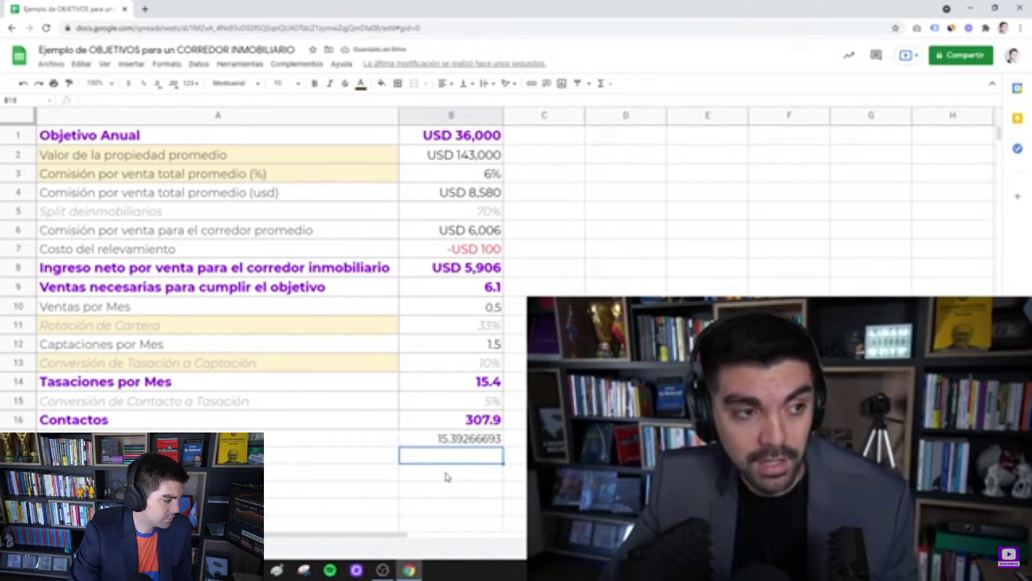
Step: Clear the temporary contacts calculation from B17
key(Up)
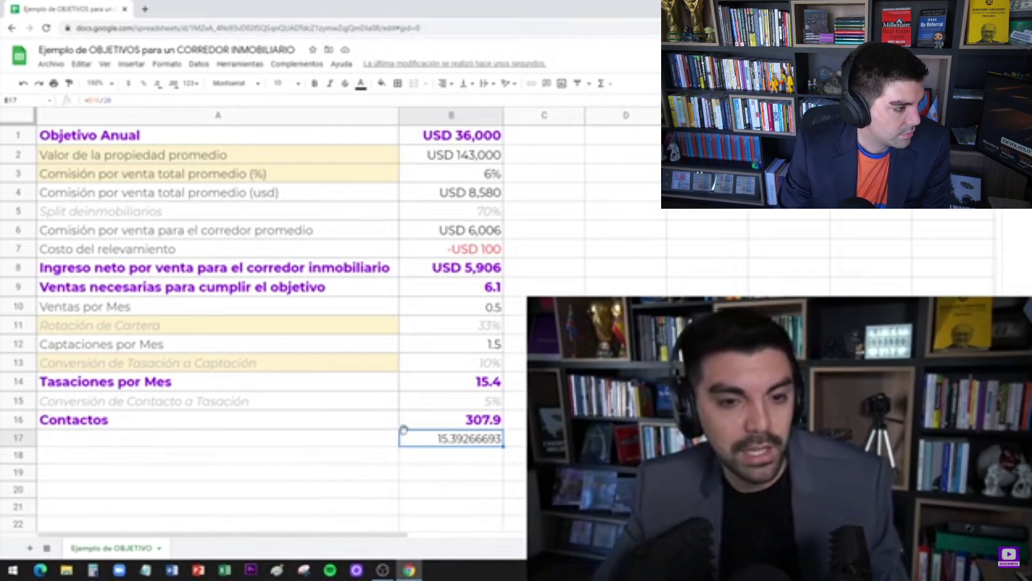
key(Delete)
key(Left)
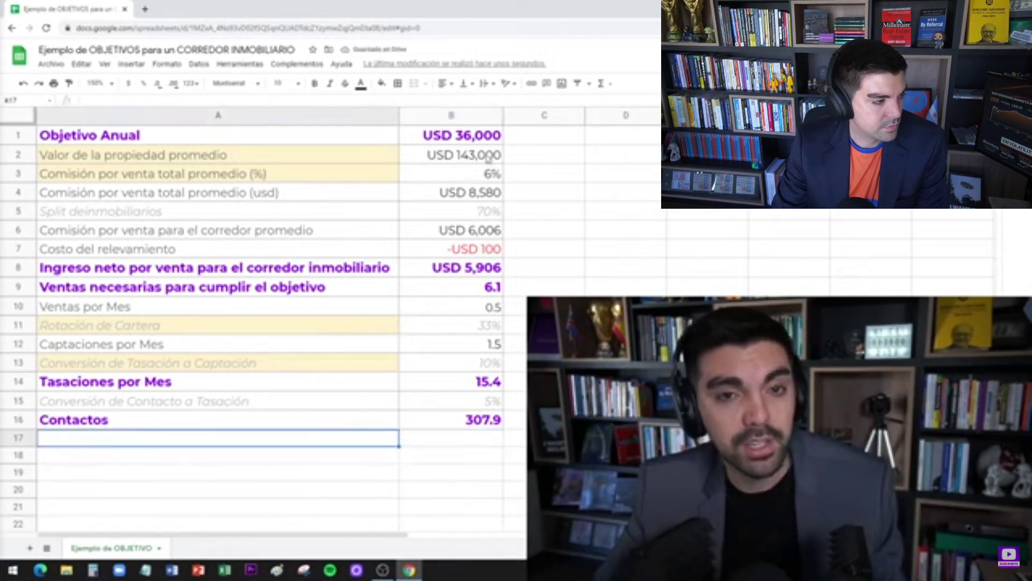
Step: Review column B from the annual target in B1 through average property value and monthly sales down to Contactos in B16
click(455, 143)
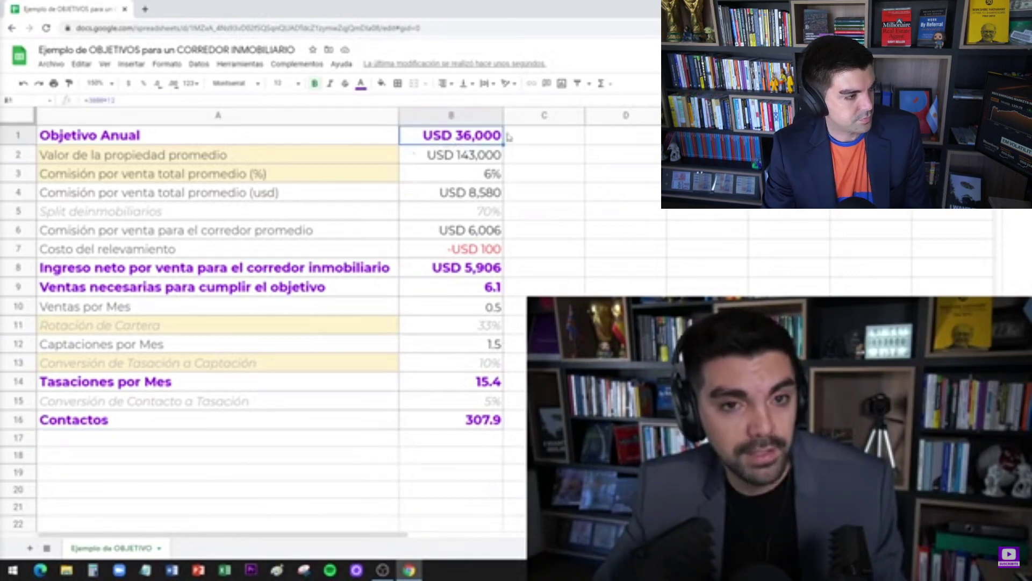
click(431, 161)
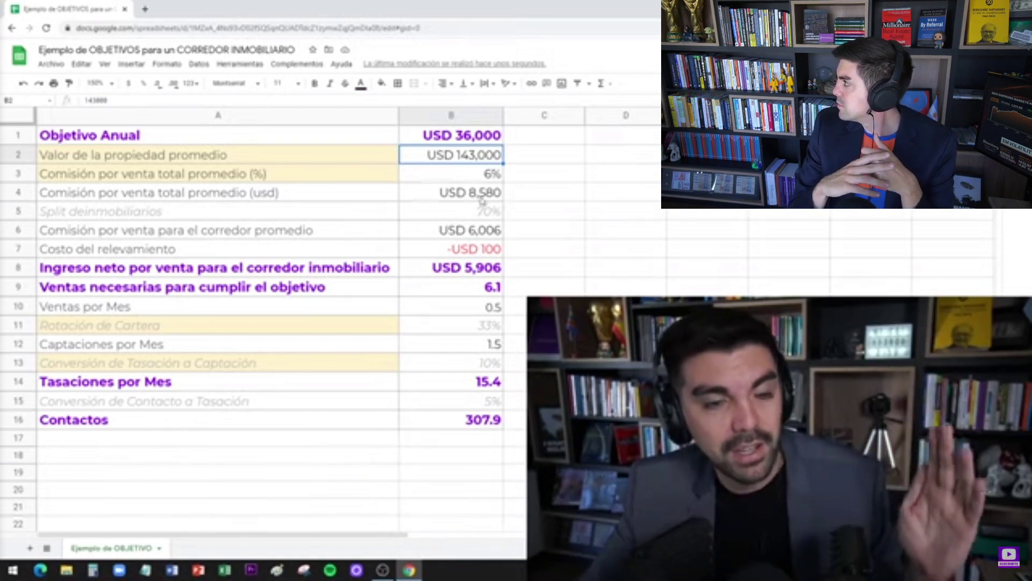
click(469, 117)
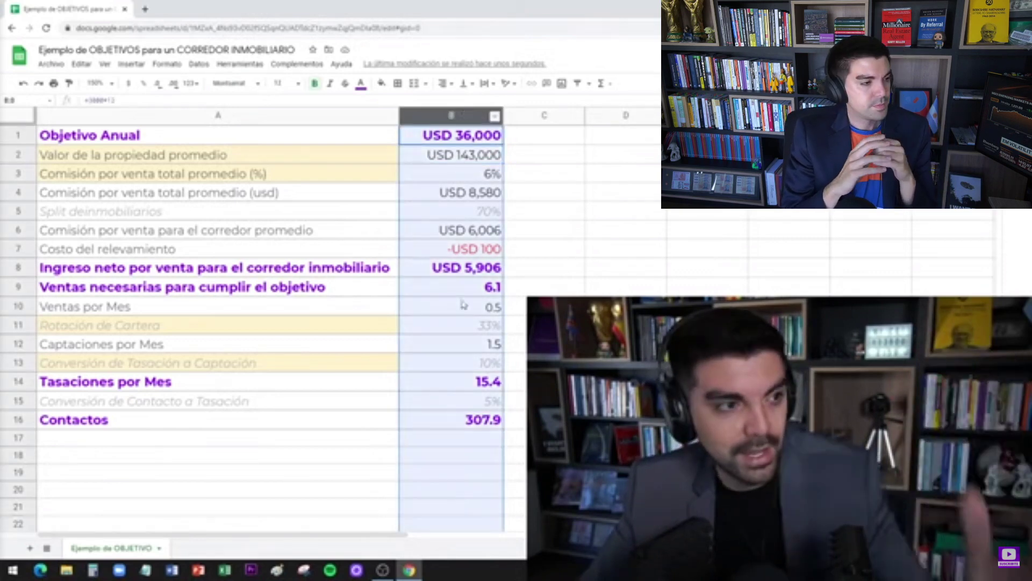
click(471, 476)
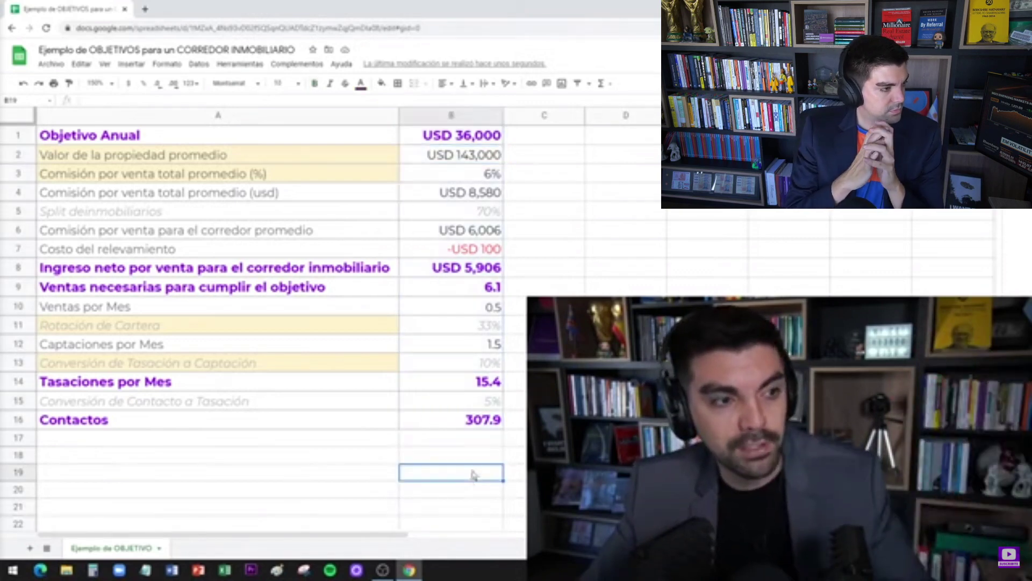
click(477, 427)
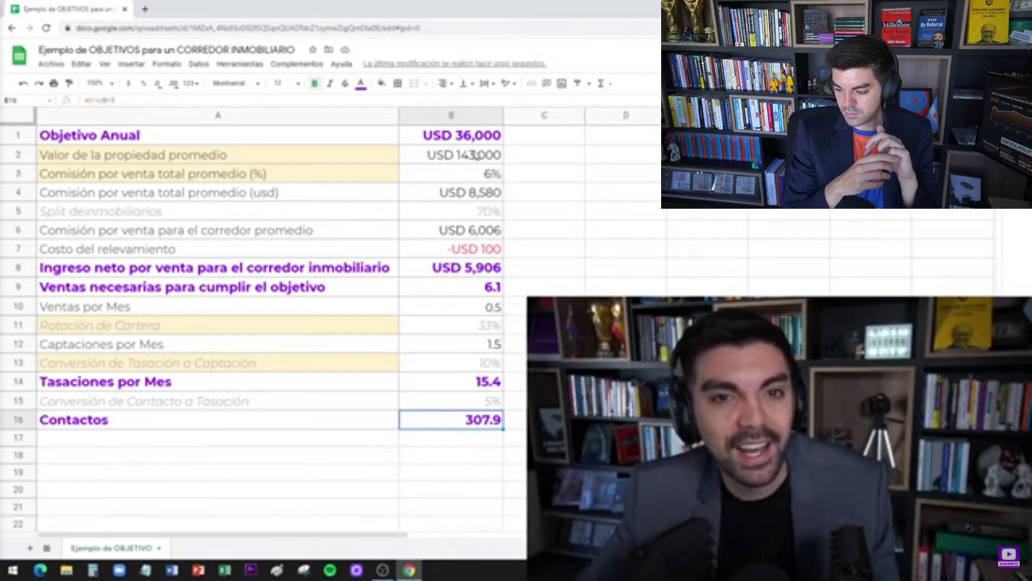
click(475, 155)
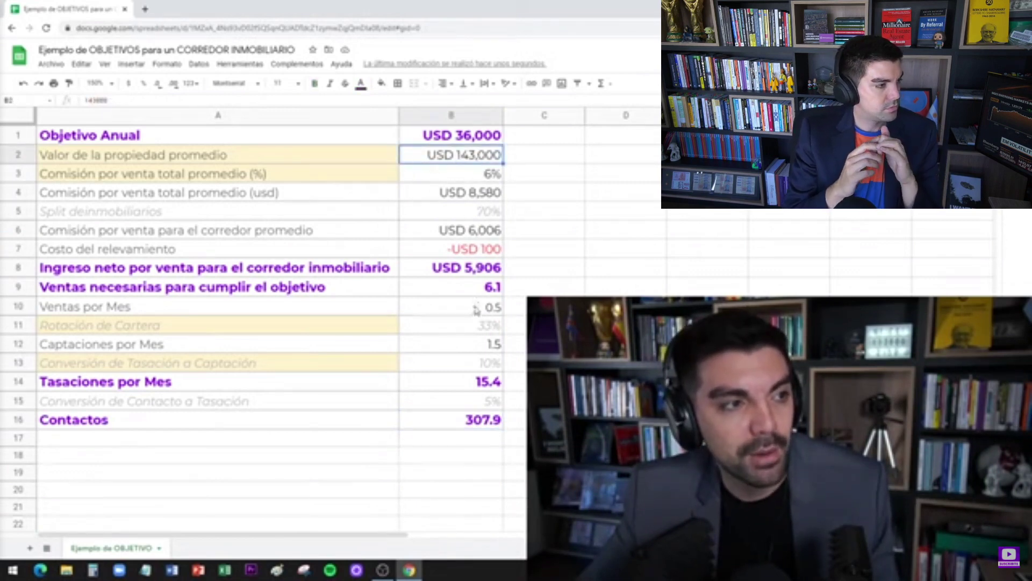
click(475, 310)
click(19, 306)
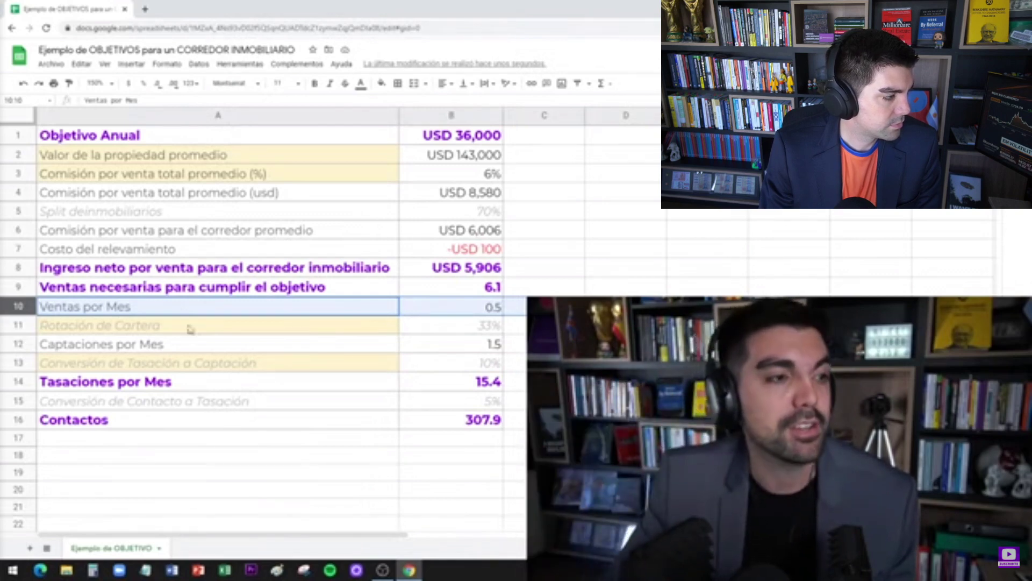
click(457, 115)
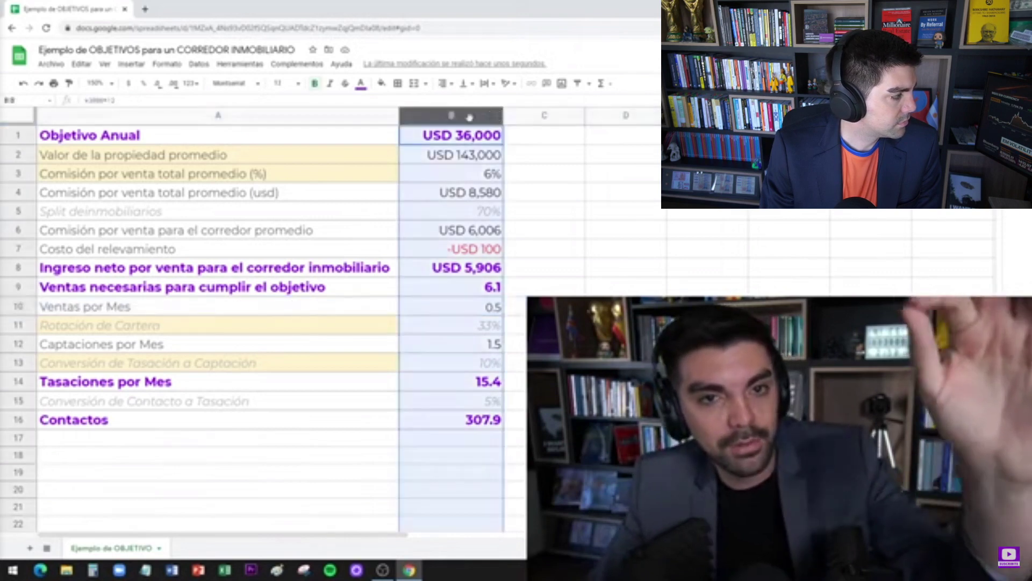
click(465, 421)
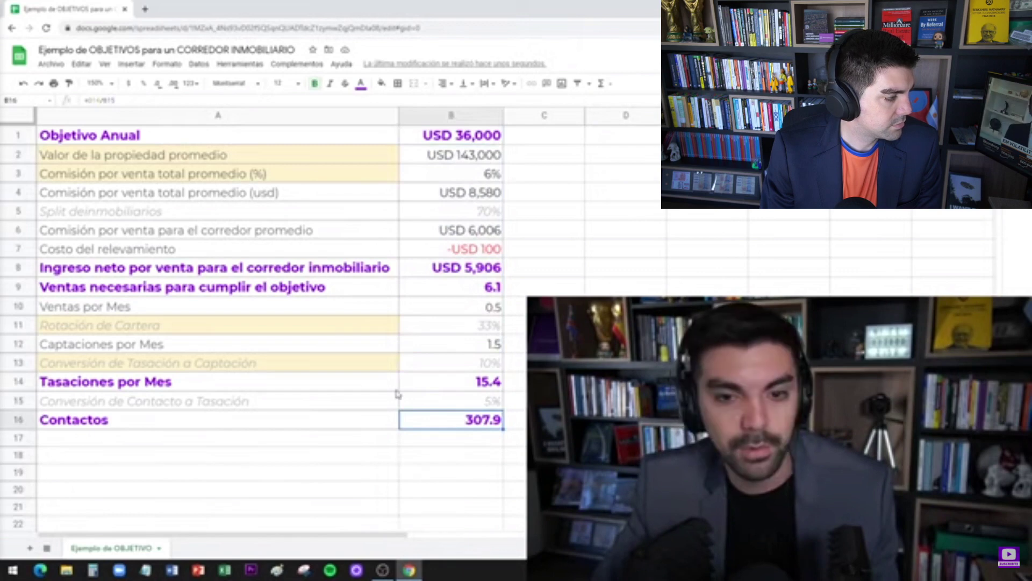
key(space)
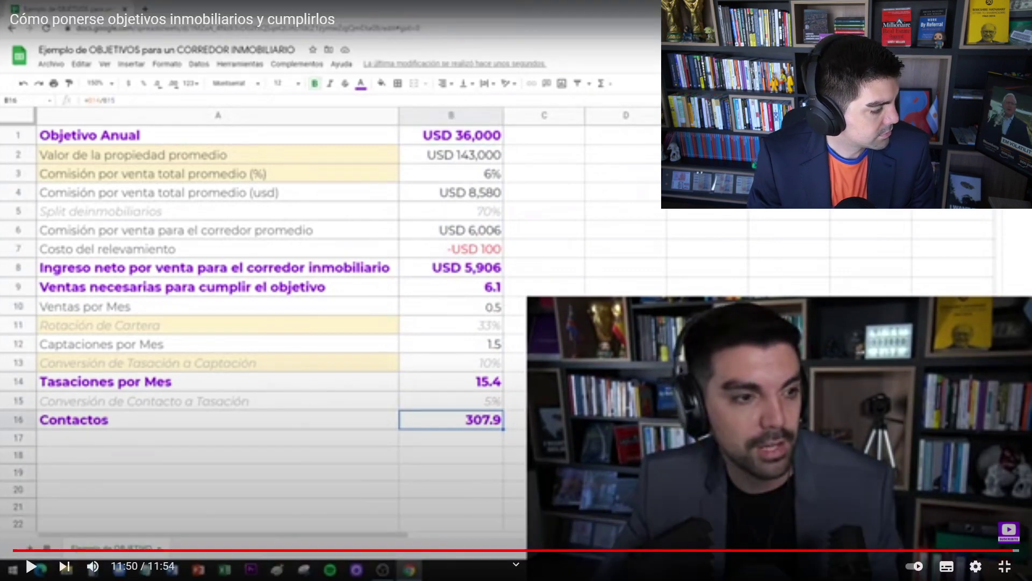